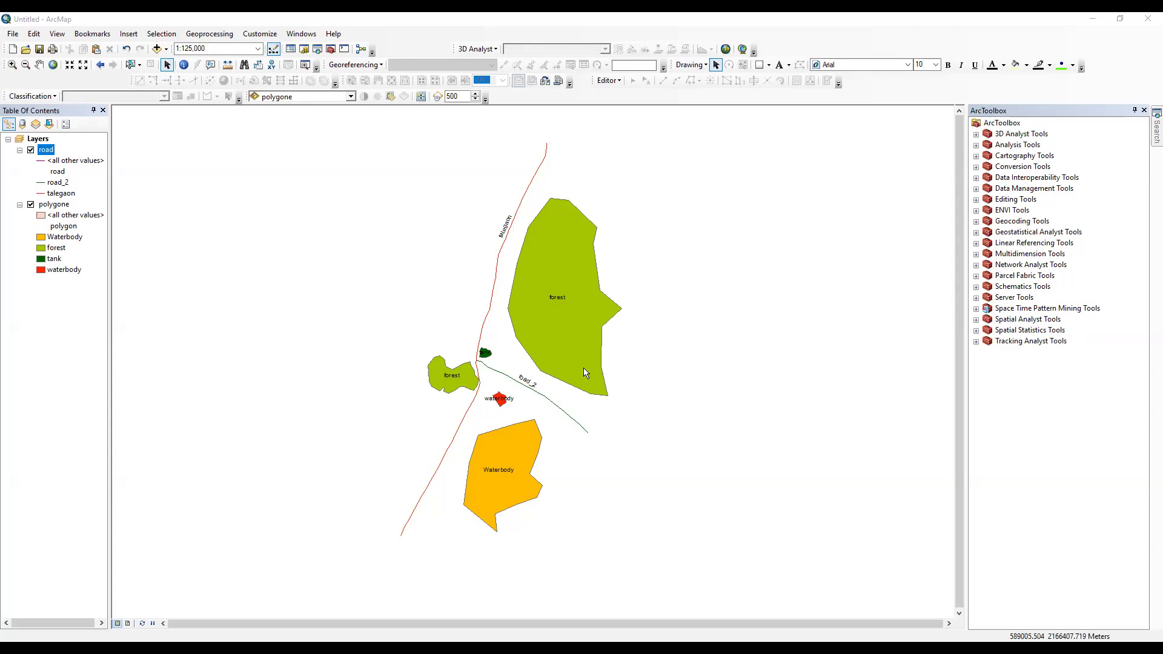
Check the polygone layer's source projection in Layer Properties, then close it without changes
right_click(54, 209)
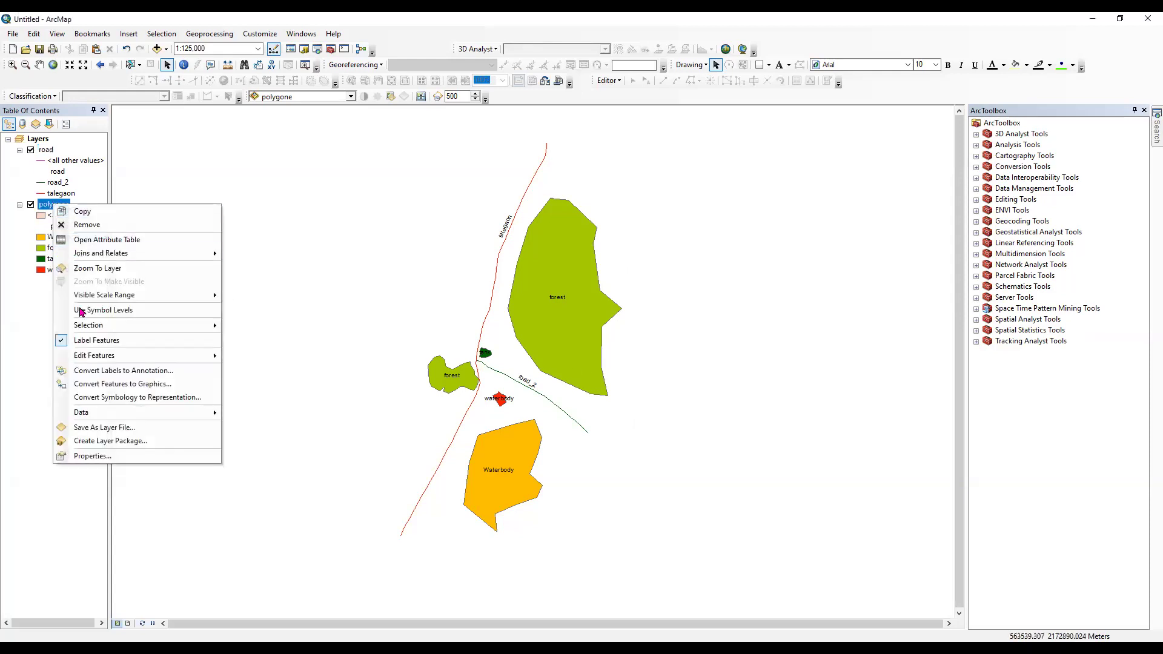
left_click(112, 454)
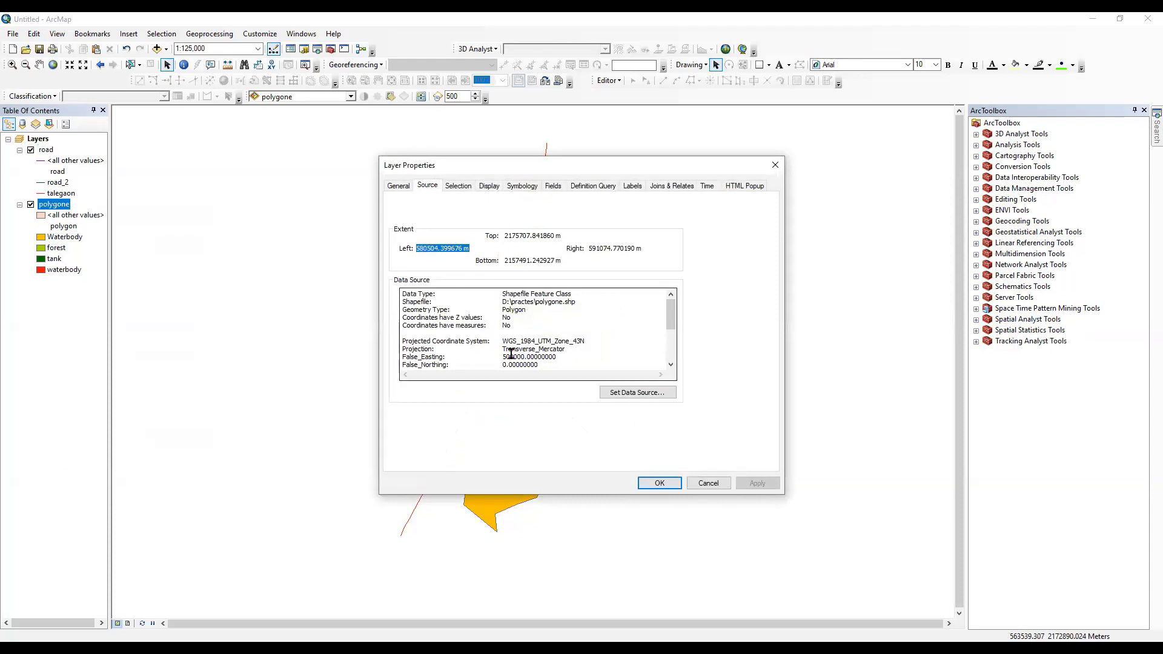
left_click_drag(501, 349, 531, 347)
left_click(574, 357)
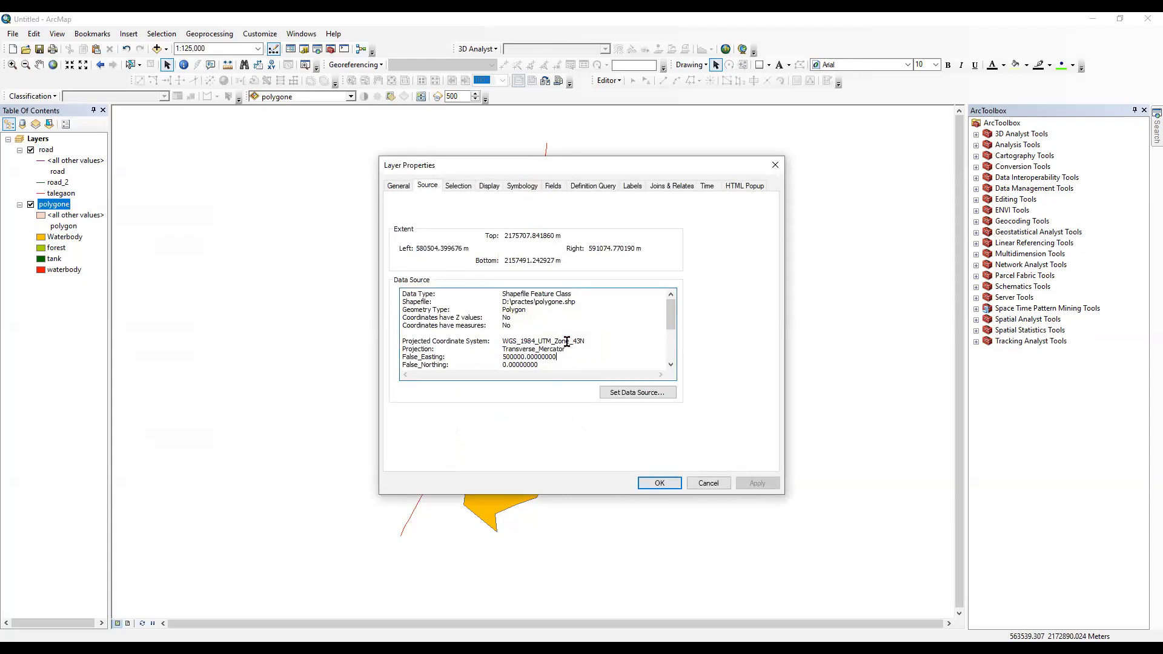
left_click(715, 484)
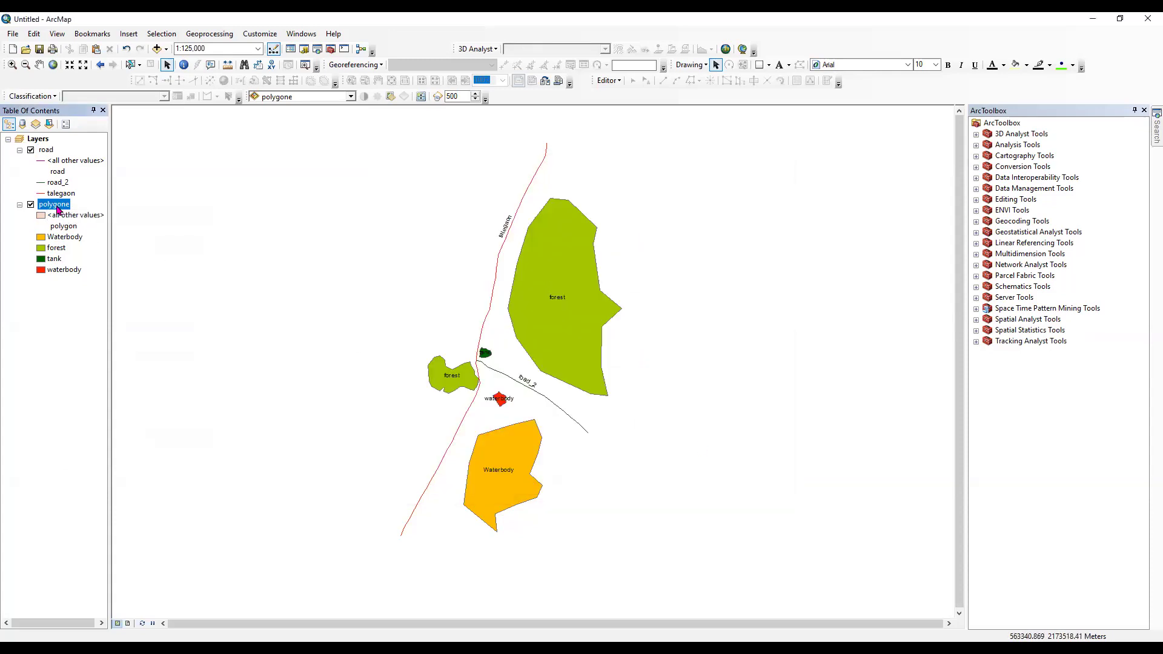
Open the polygone attribute table docked at the right and begin adding a new field
right_click(56, 209)
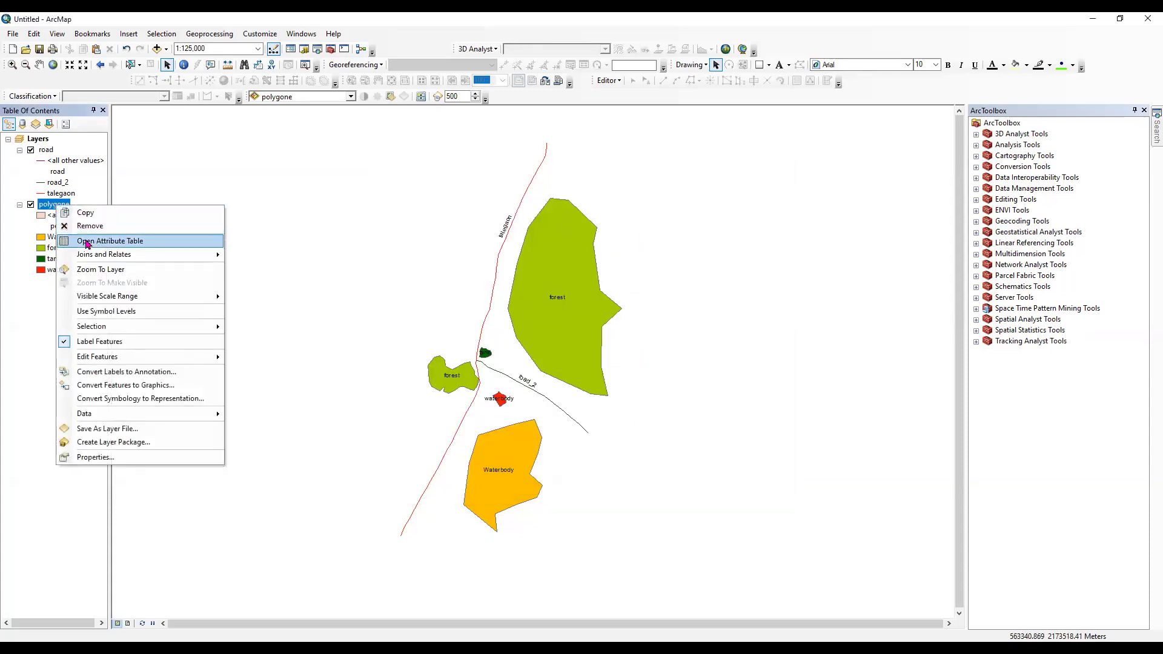
left_click_drag(606, 273, 696, 254)
left_click(624, 226)
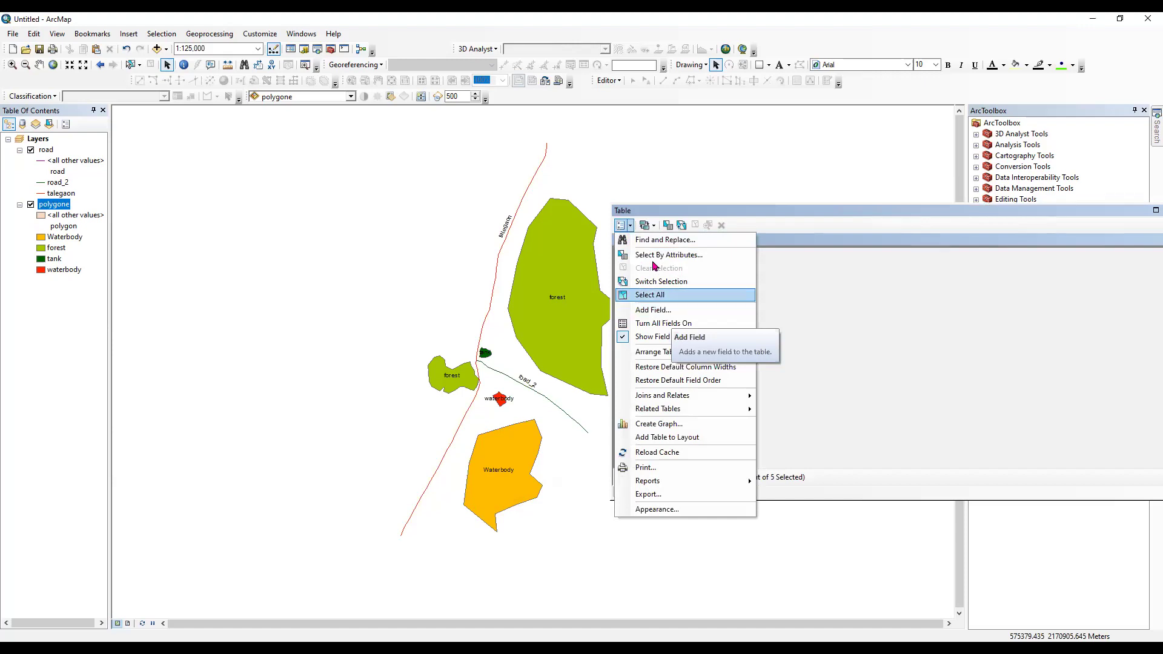
left_click(671, 312)
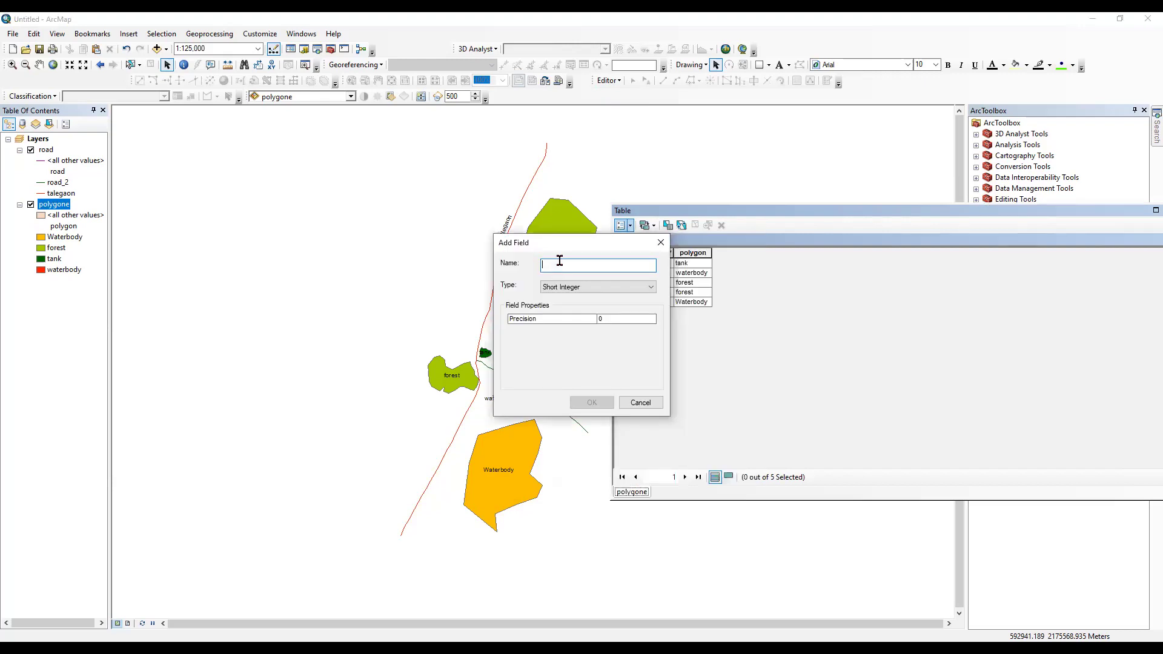
Create a Double field named 'Area' in the polygone table
type("Area")
left_click(611, 288)
left_click(598, 323)
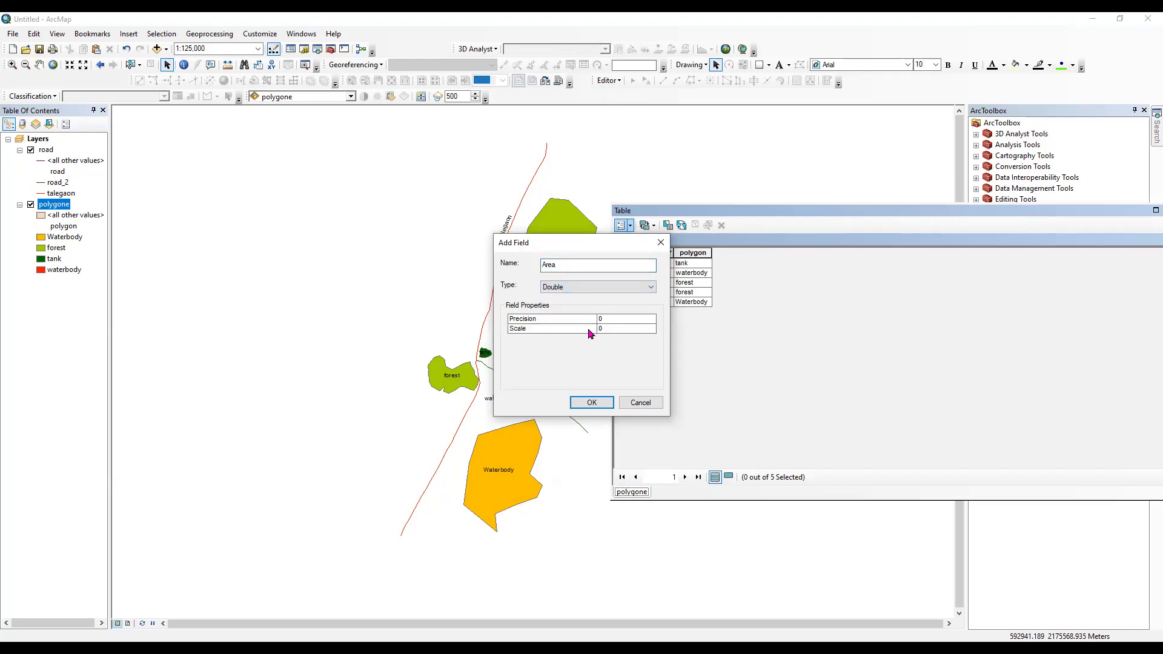
left_click(592, 403)
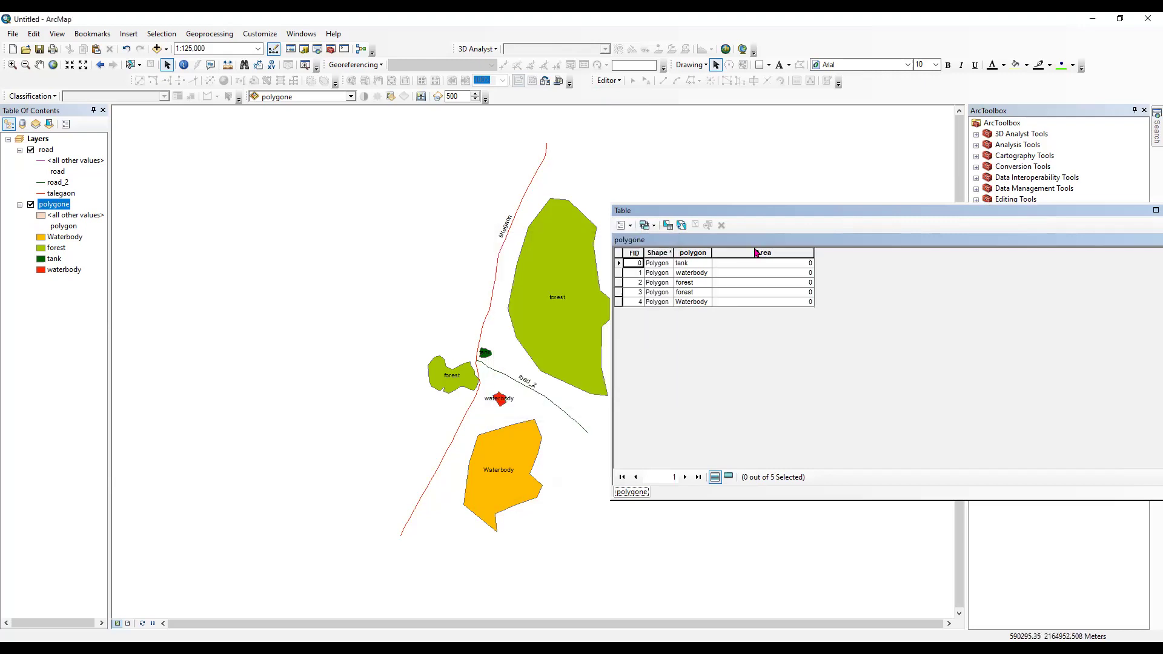
left_click(618, 264)
left_click(618, 275)
left_click(617, 282)
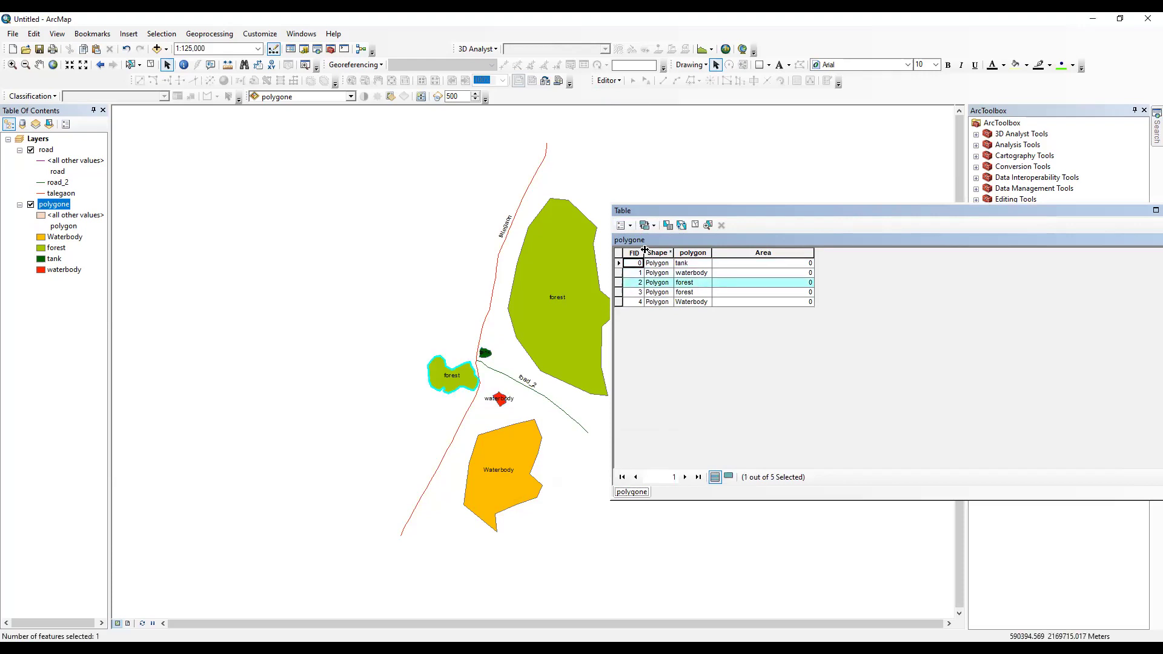
left_click(695, 224)
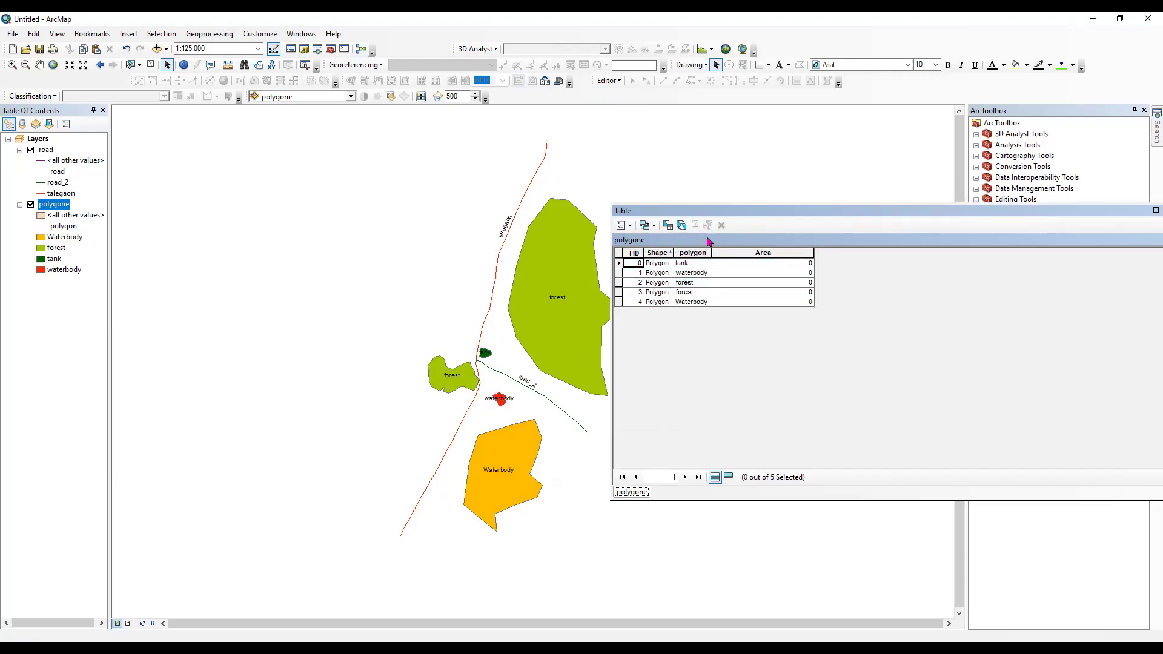
left_click(768, 254)
right_click(771, 259)
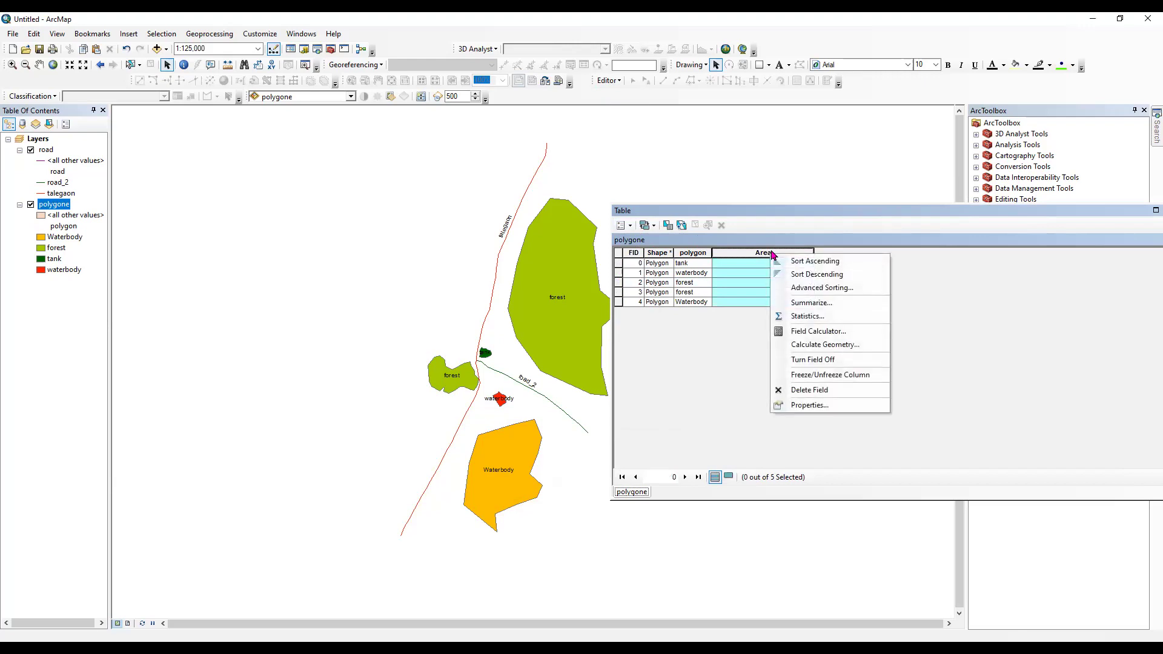
Calculate the Area field as polygon area in Square Meters, e.g. 261461.616855 for tank
left_click(824, 345)
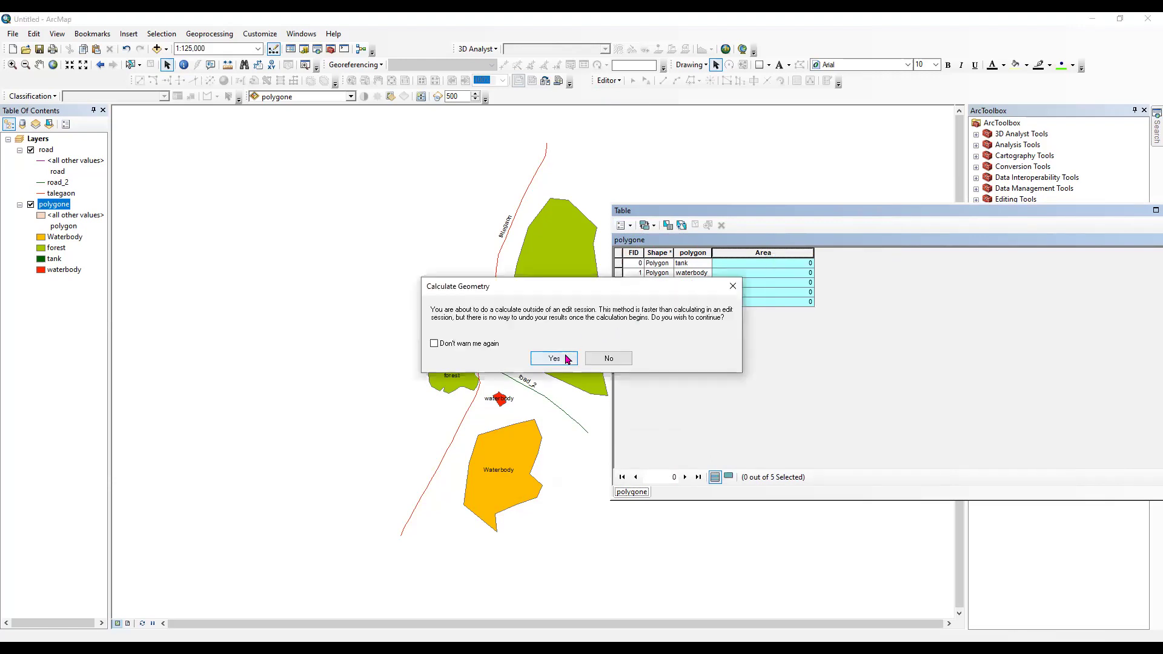
left_click(553, 358)
left_click(569, 267)
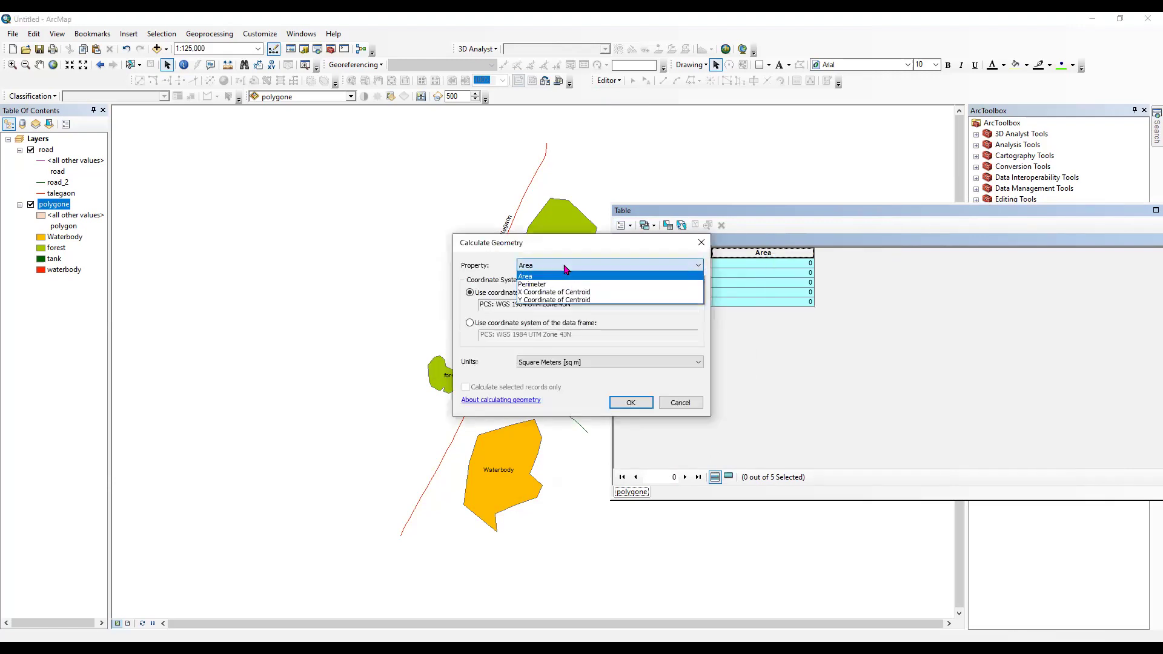
left_click(570, 274)
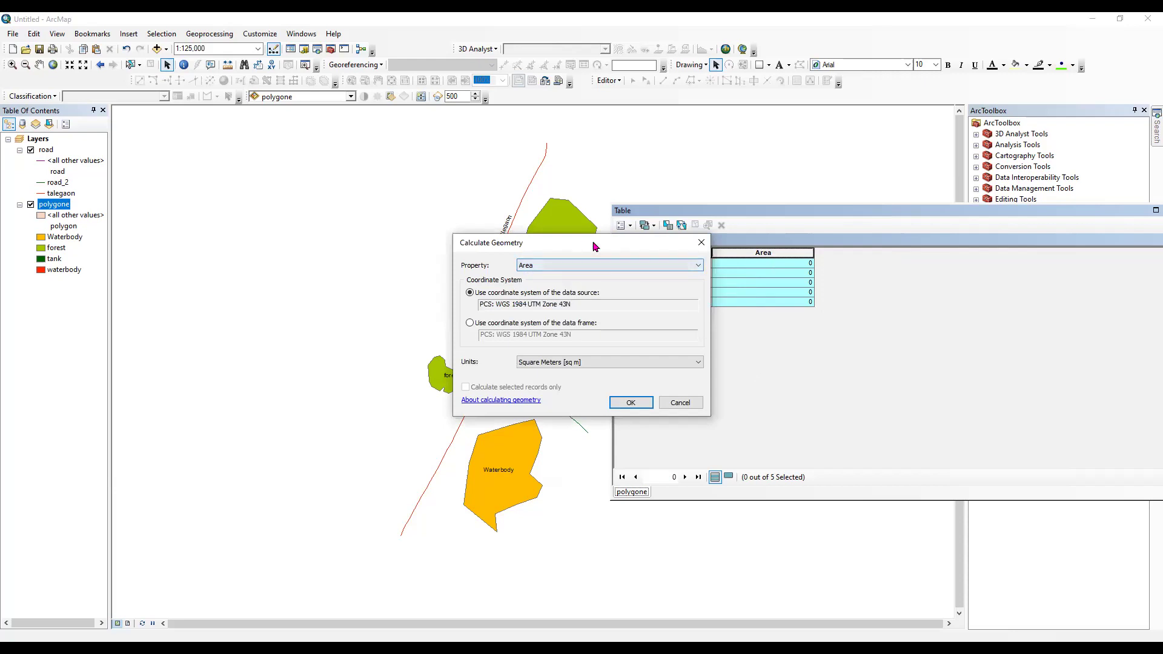
left_click_drag(594, 245, 753, 221)
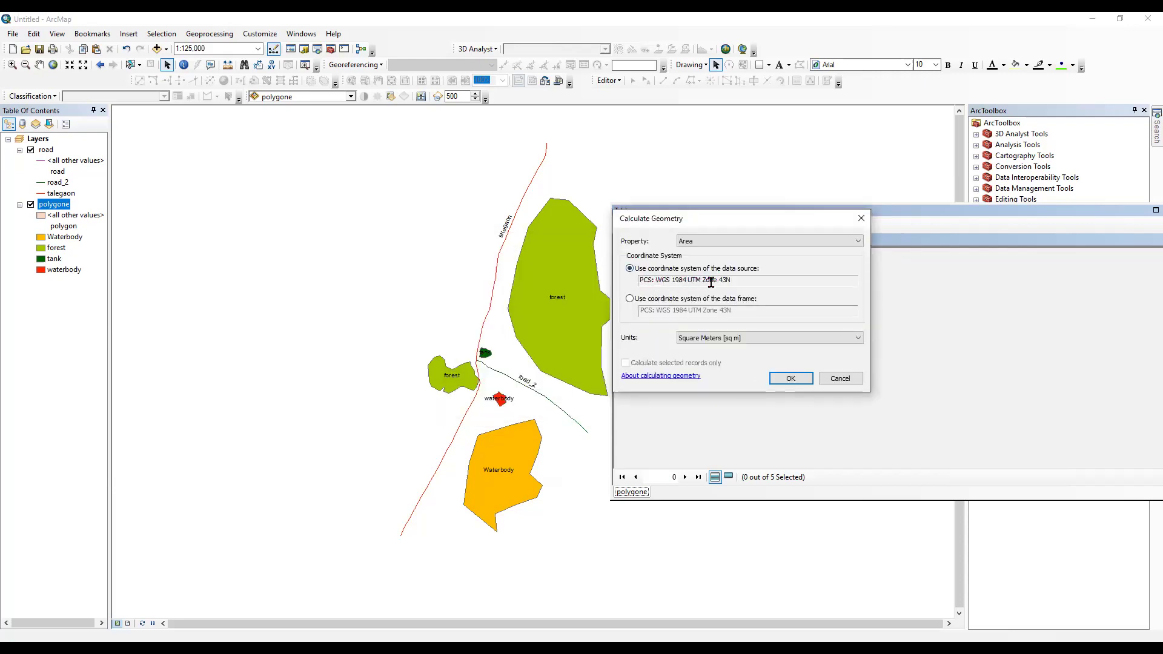
left_click(762, 337)
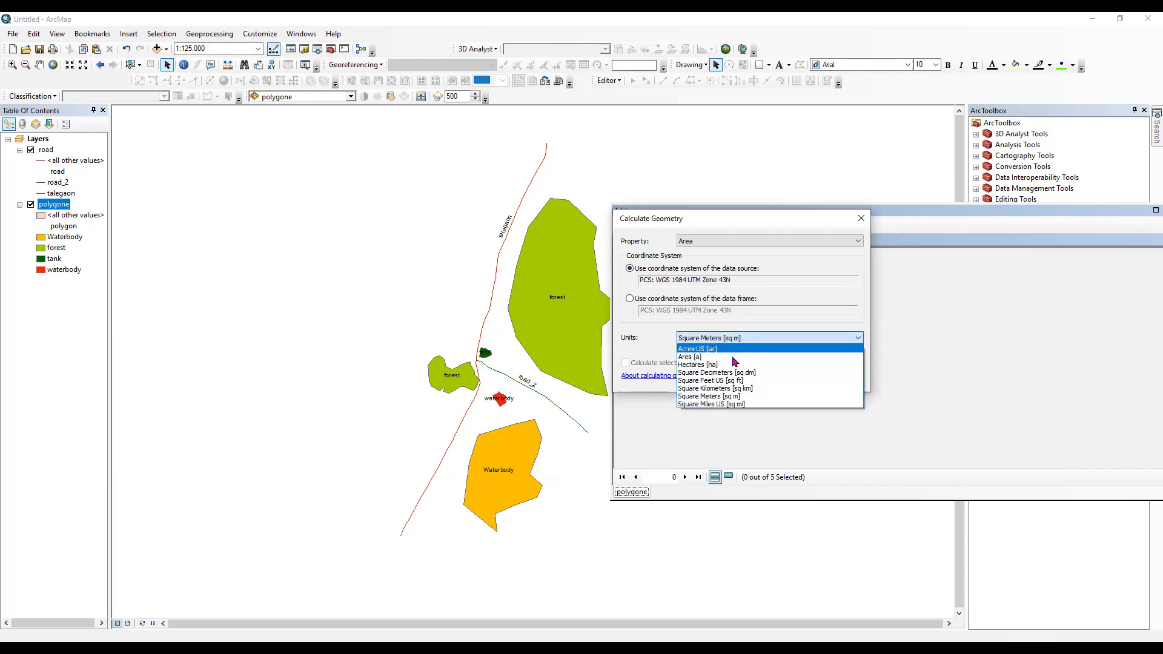
left_click(738, 397)
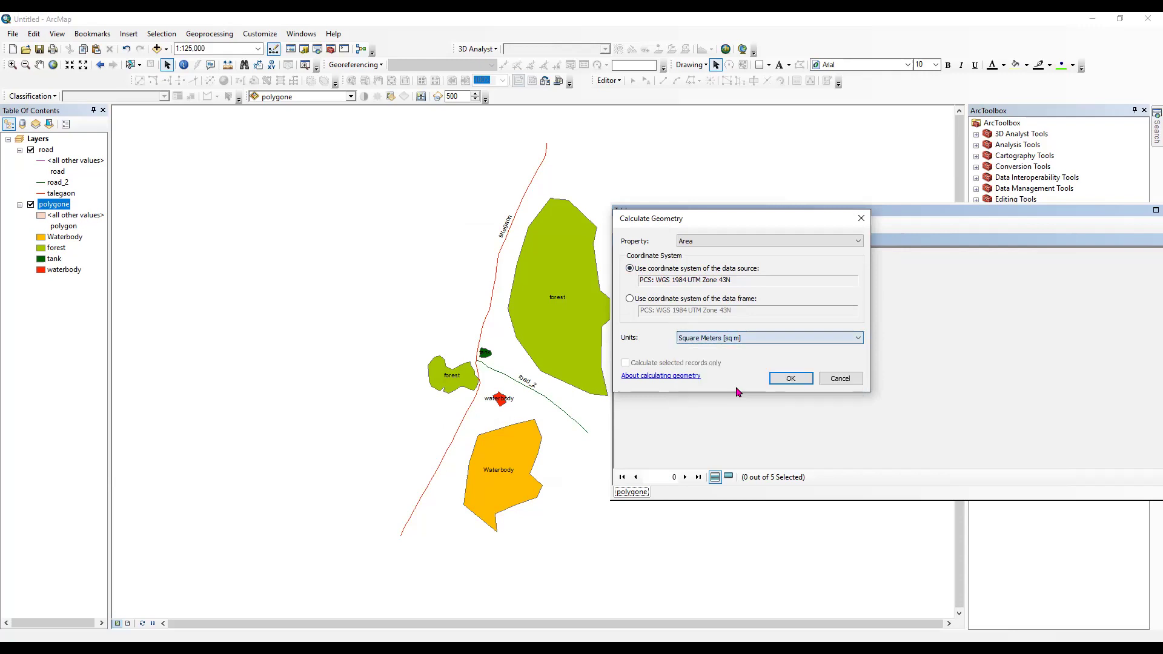
left_click(787, 380)
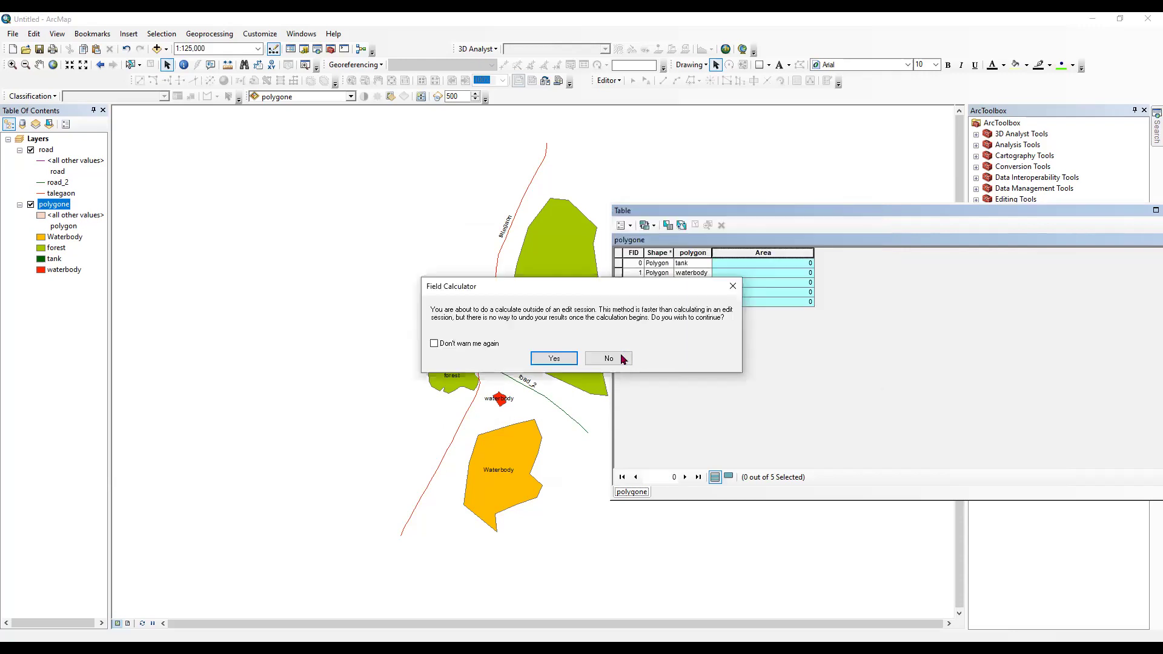
left_click(563, 362)
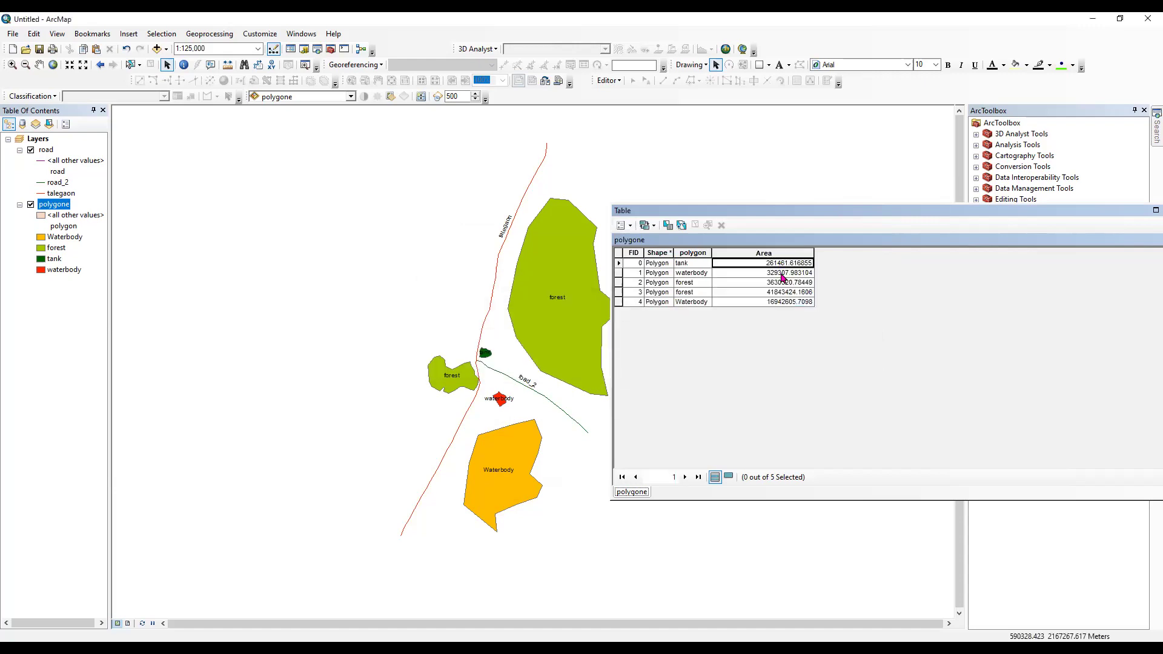
left_click(619, 282)
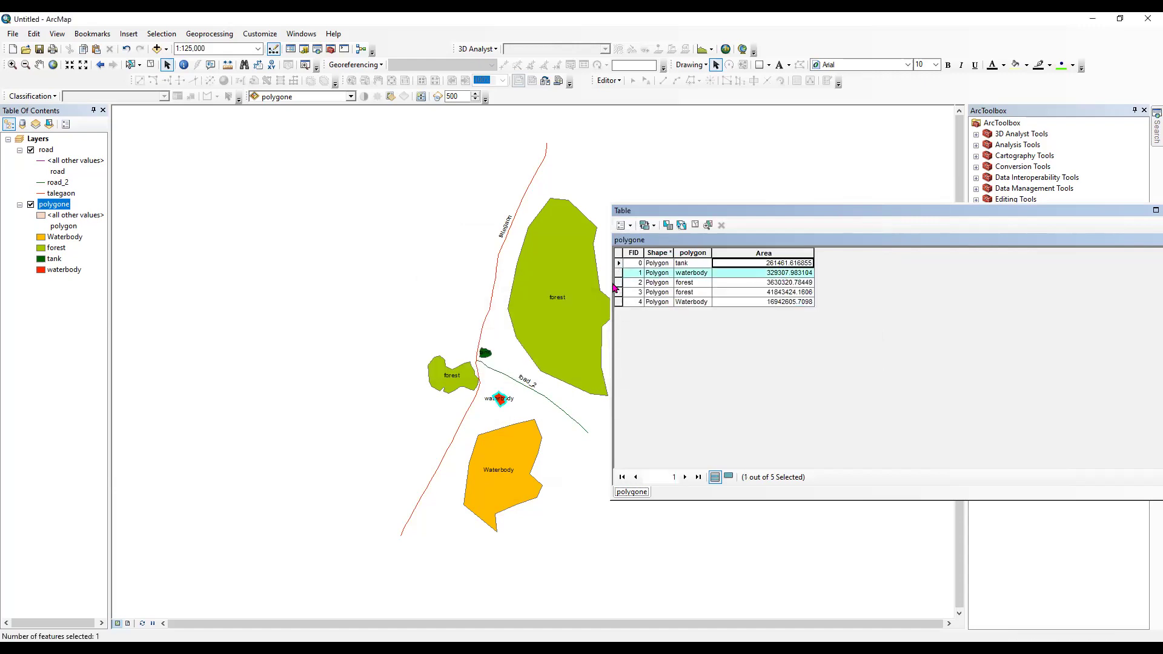
left_click(618, 293)
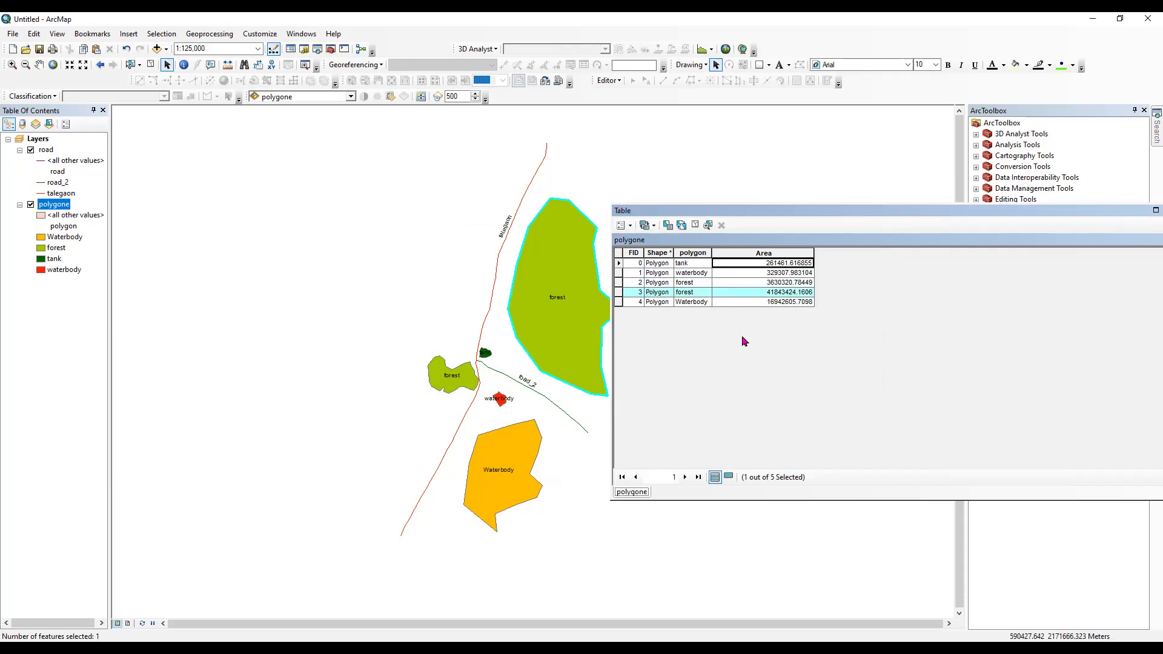
left_click(695, 224)
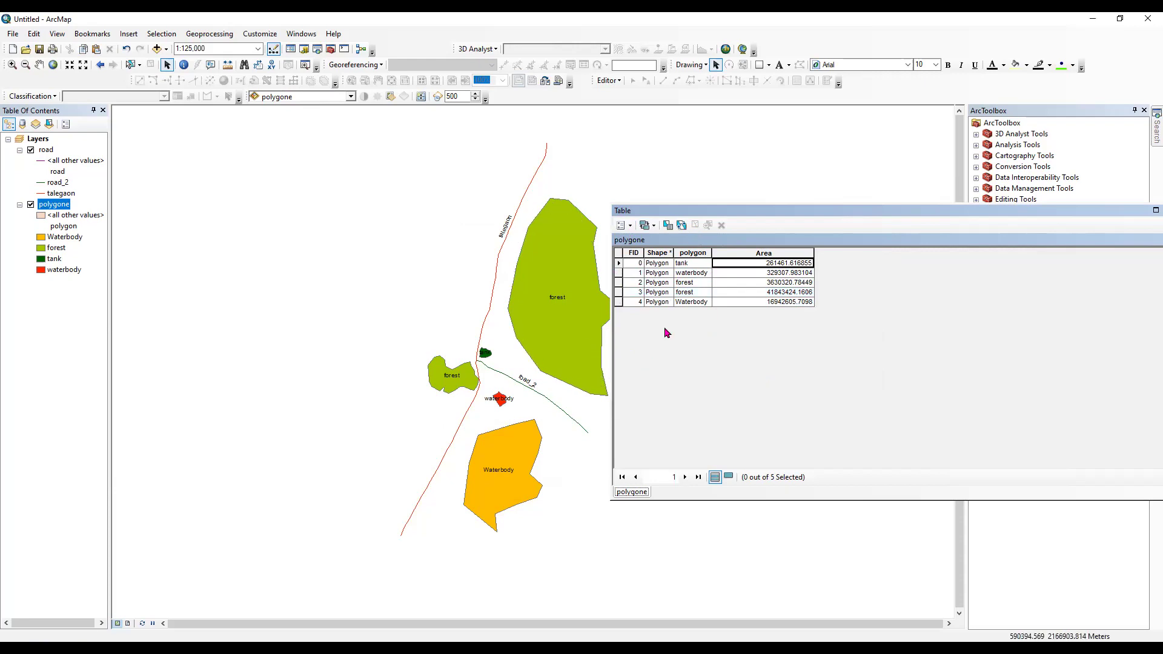
left_click(624, 229)
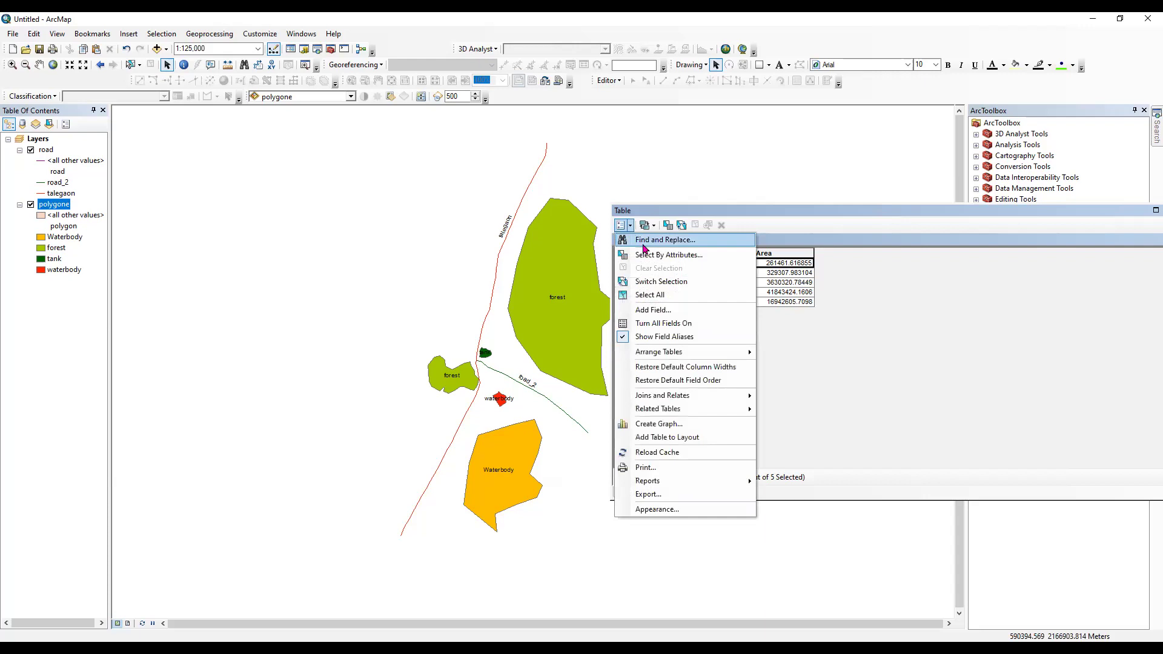
Add a second Double field named 'perimeter' to the polygone table
left_click(670, 312)
type("perimeter")
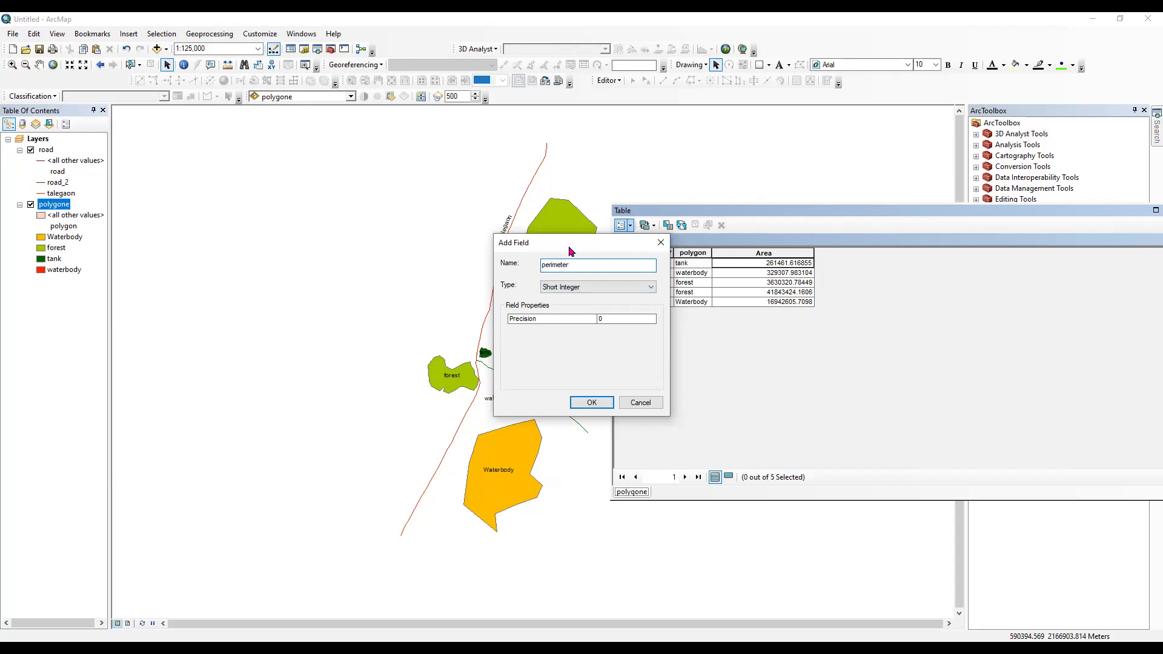
left_click(567, 288)
left_click(566, 324)
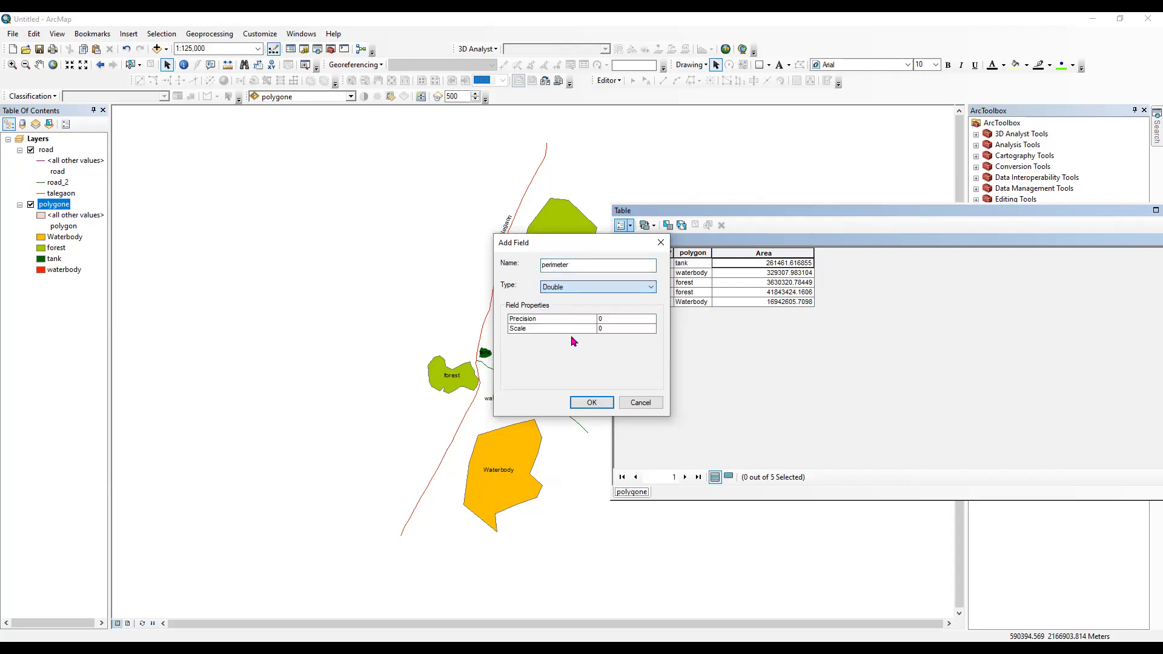
left_click(591, 402)
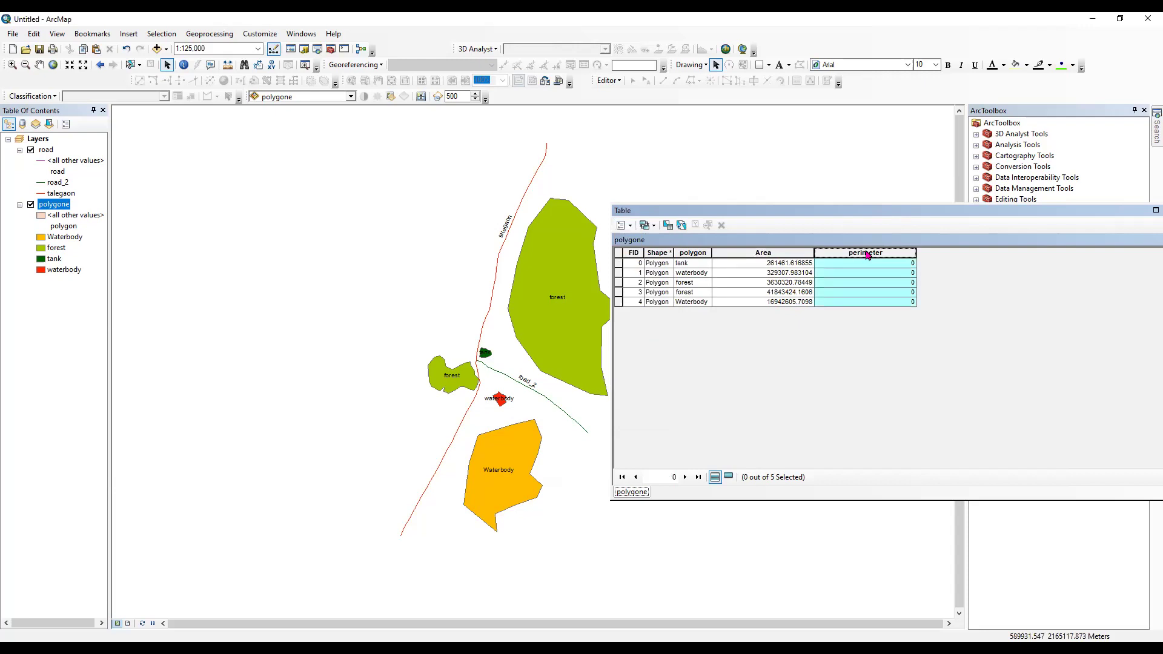
Calculate the perimeter field as polygon perimeter in Meters, e.g. 1992.776357 for tank
right_click(867, 255)
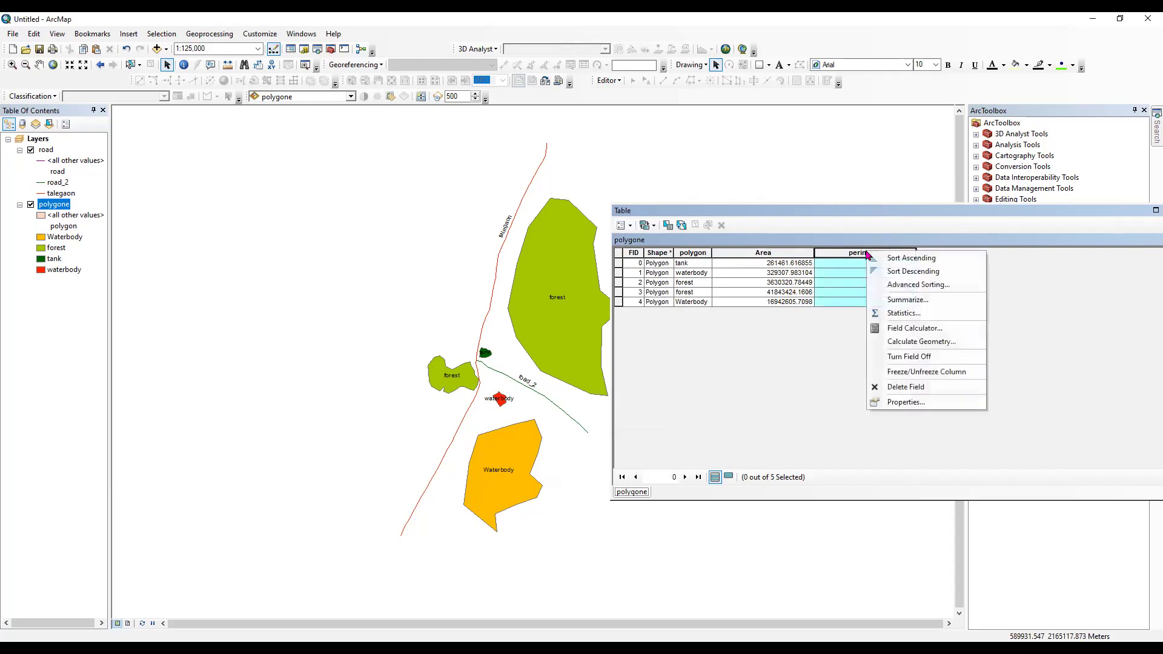
left_click(913, 344)
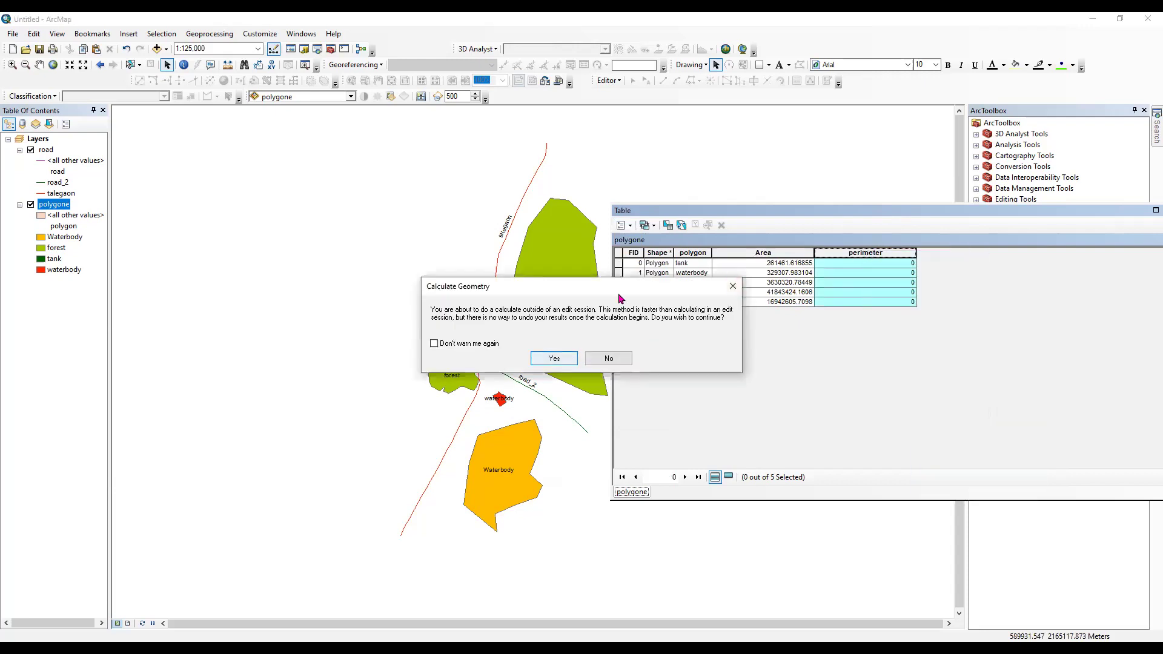
key("Return")
left_click(573, 265)
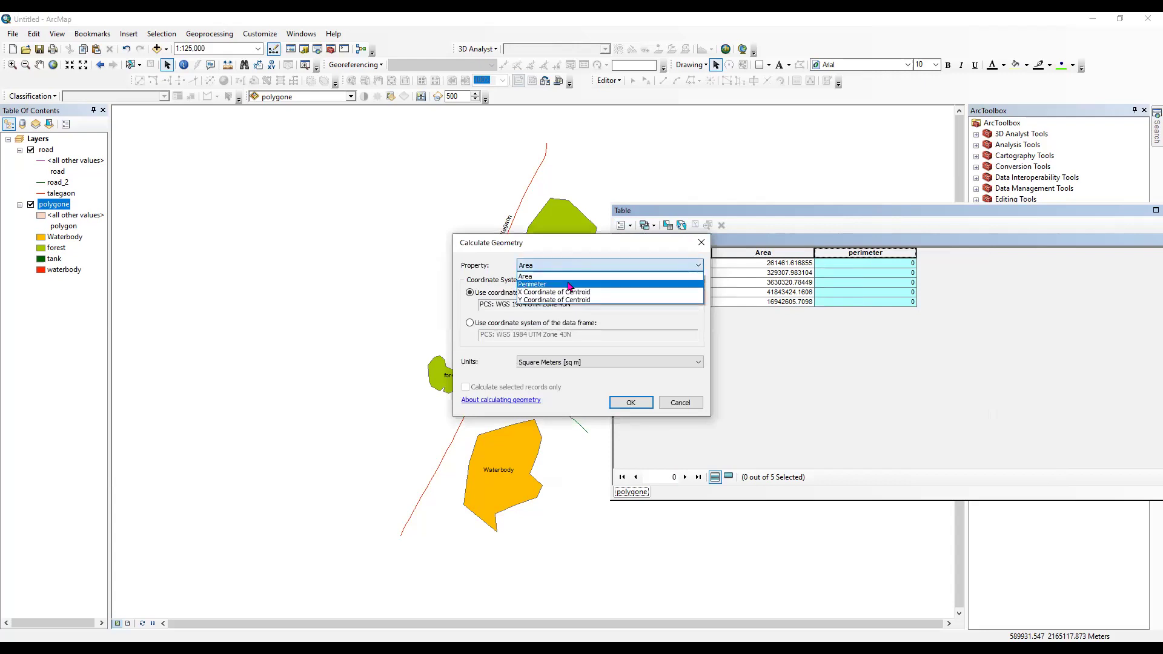
left_click(564, 285)
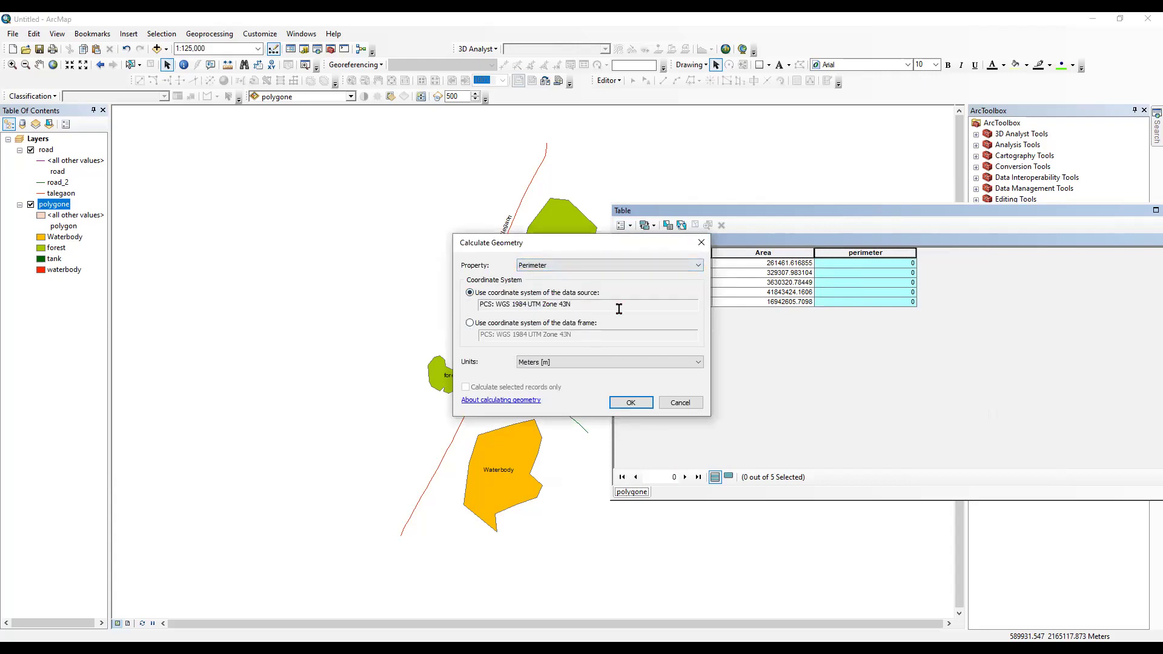
left_click(613, 362)
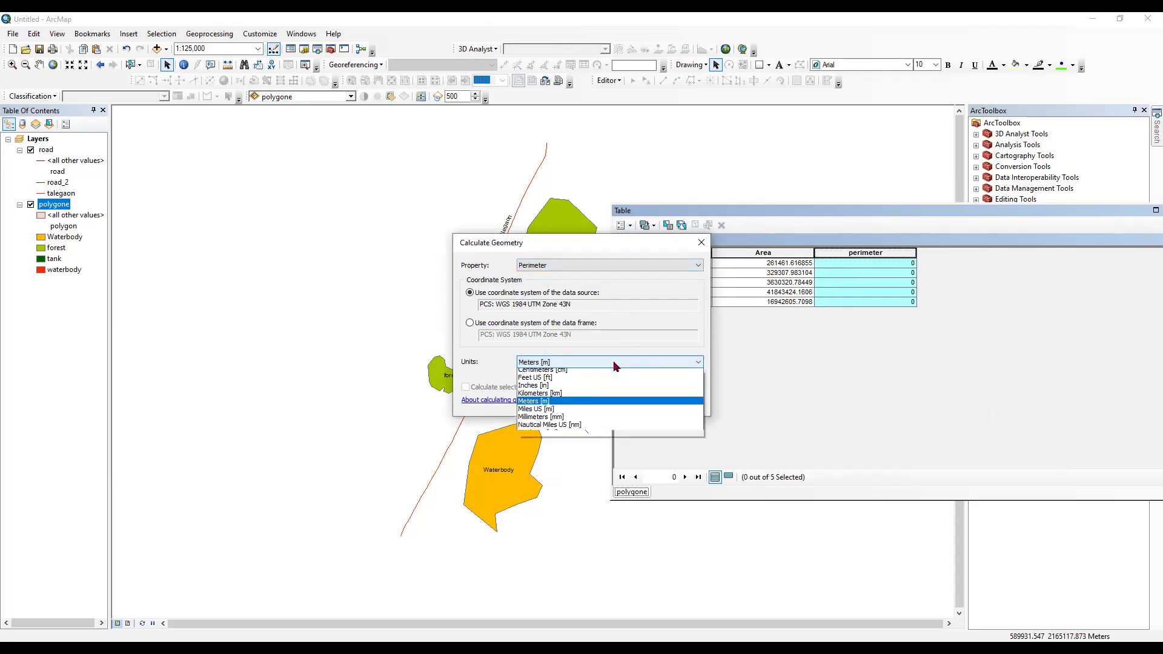
left_click(611, 404)
left_click(631, 402)
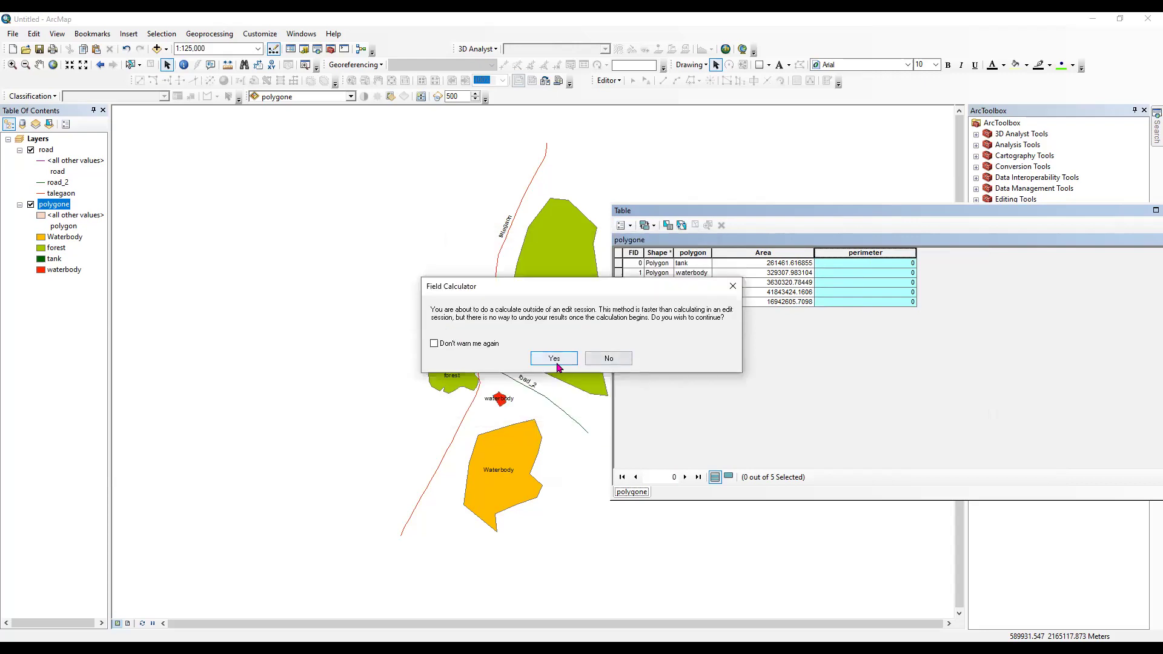
key("Return")
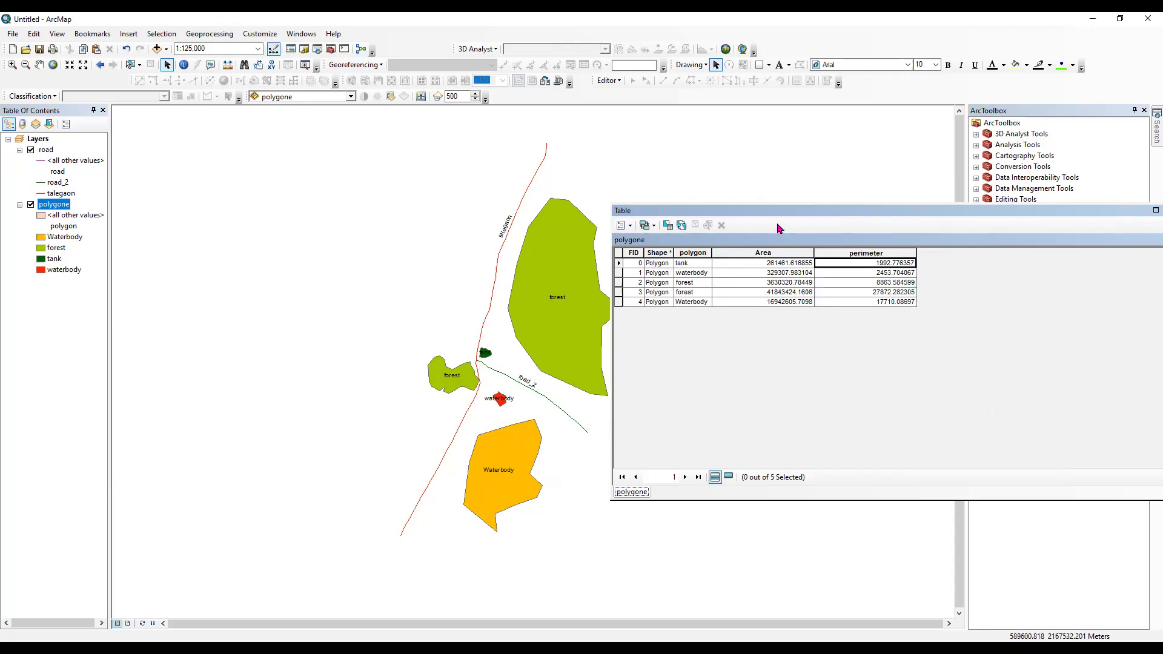
double_click(679, 212)
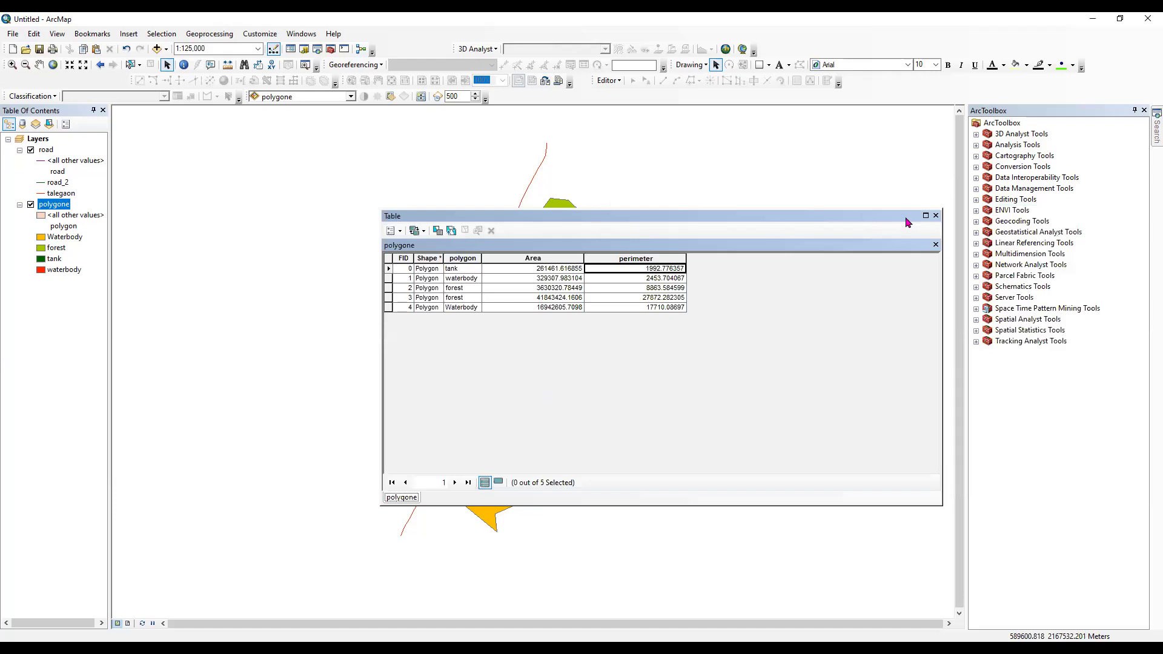
Close the polygon table and open the road layer's attribute table beside the map
left_click(936, 215)
right_click(46, 150)
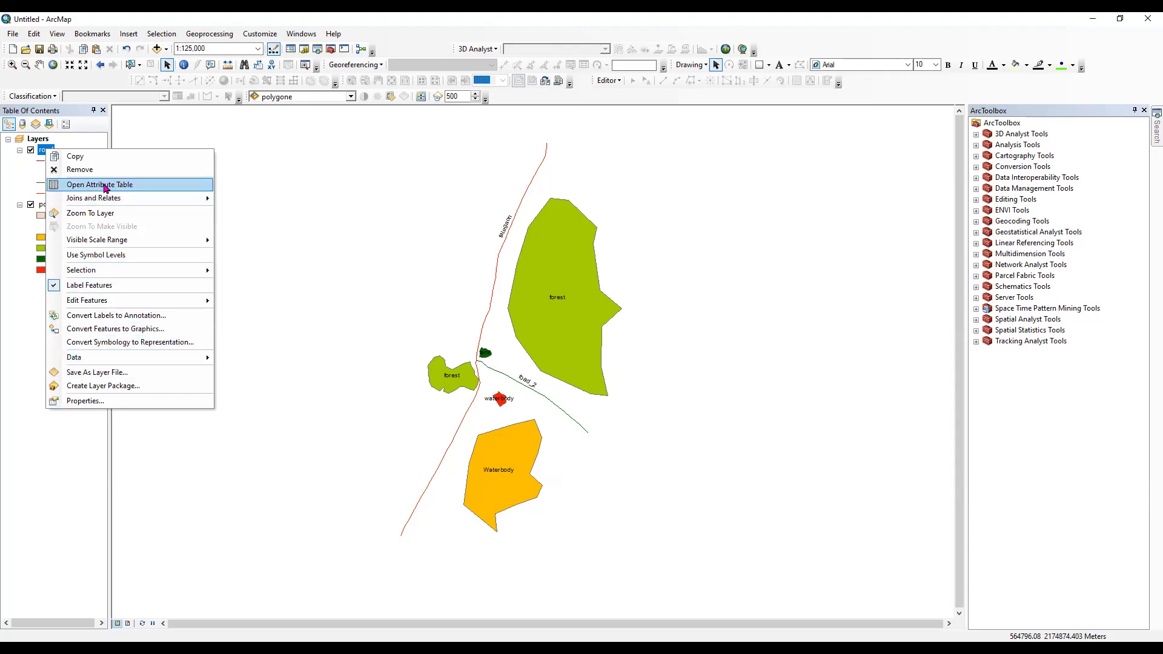
key("Return")
left_click_drag(519, 213, 740, 199)
Select road_2 and then talegaon to locate each on the map, then clear the selection
left_click(610, 252)
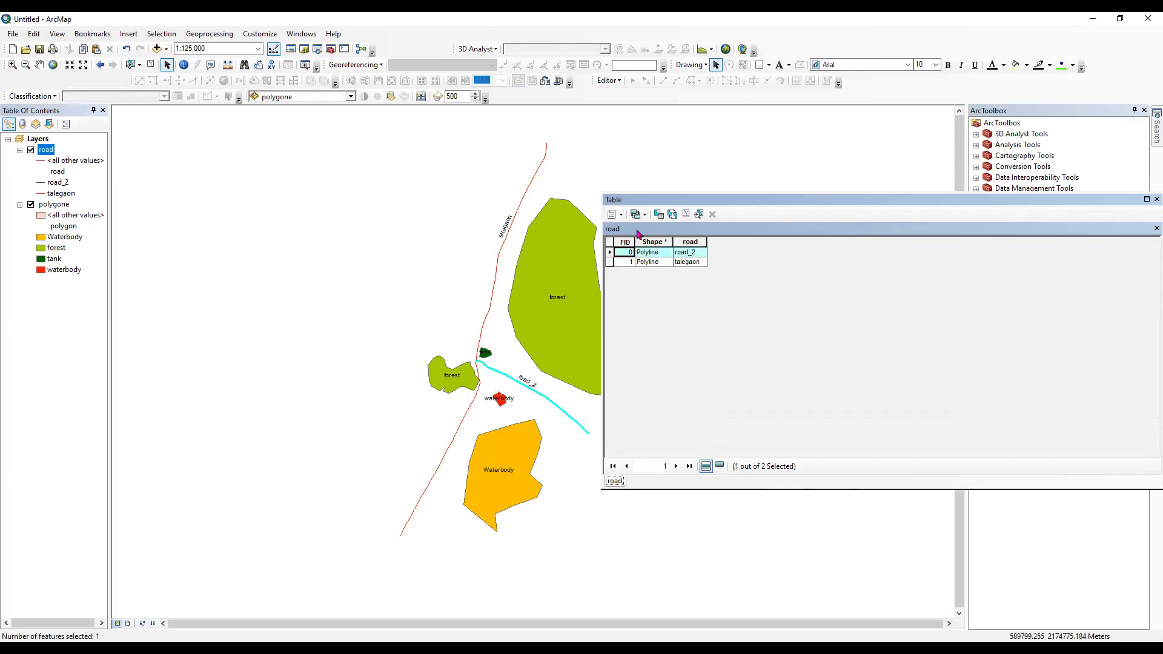
left_click(610, 262)
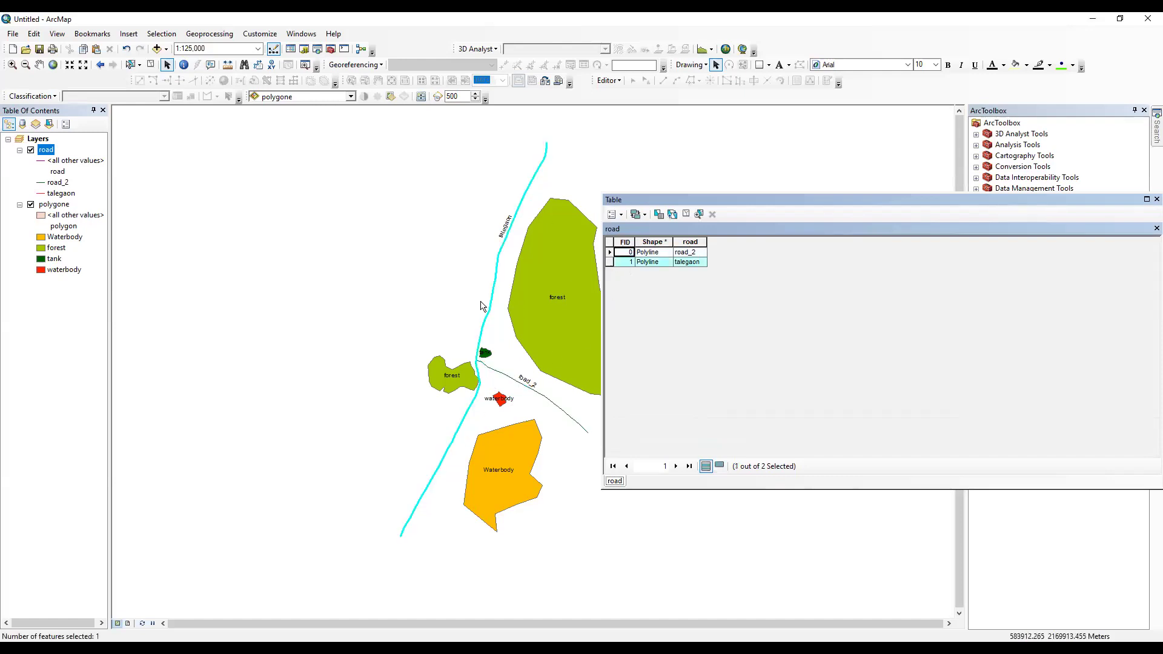
left_click(685, 213)
Add a Float field named 'Length' to the road attribute table
left_click(615, 216)
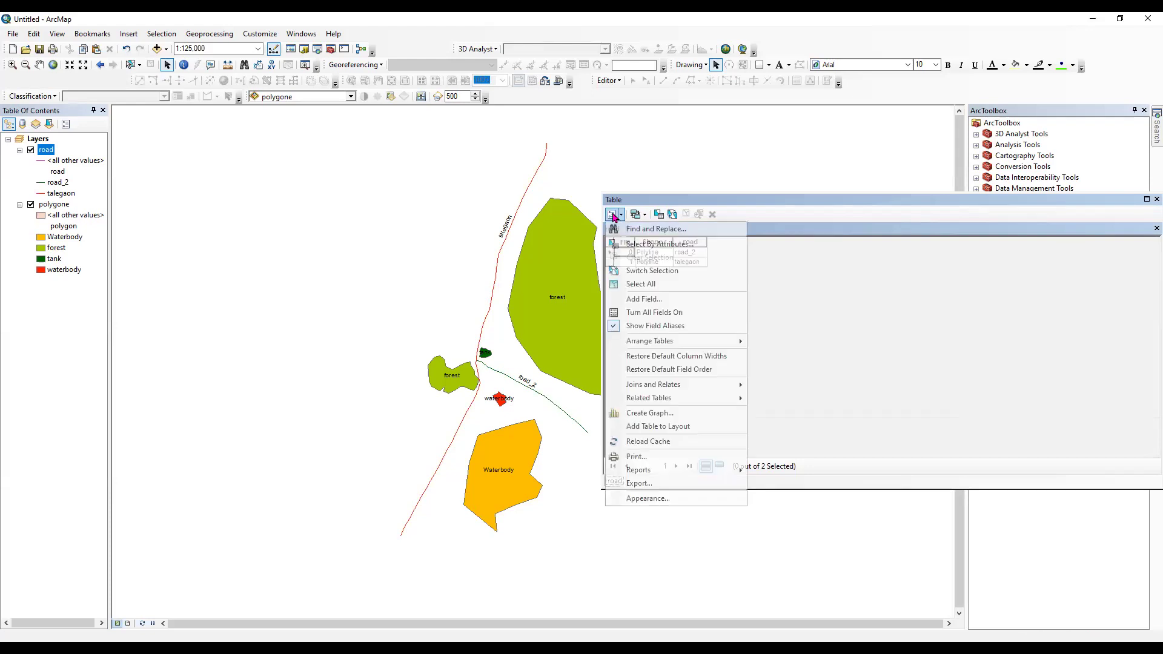
left_click(643, 299)
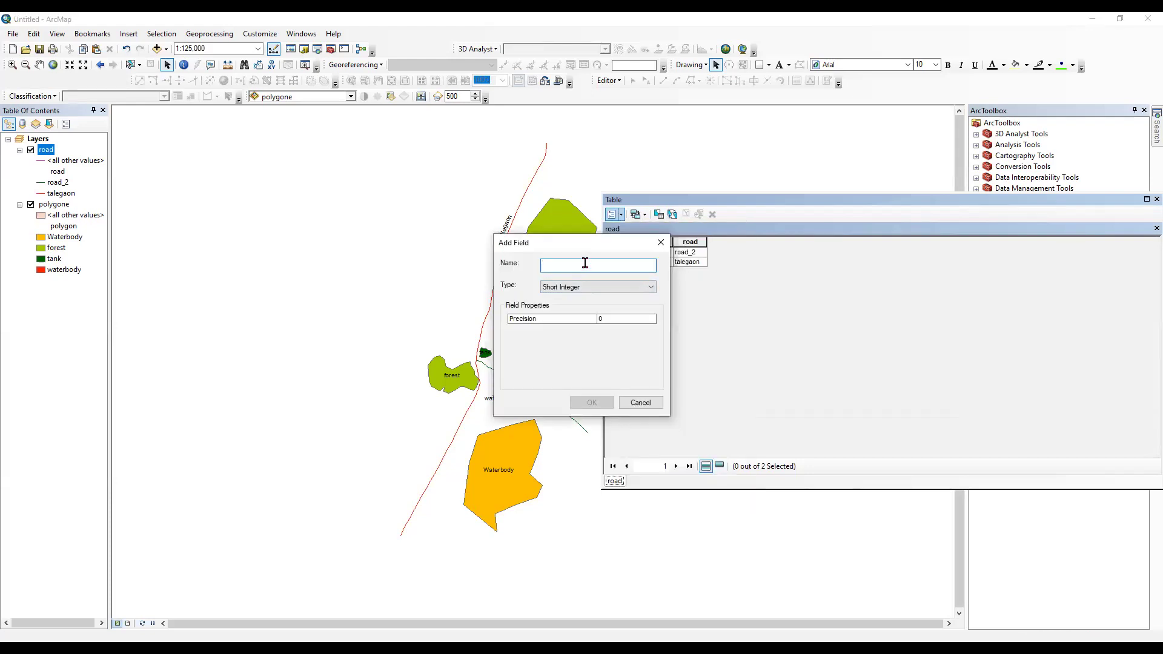
type("Length")
left_click(588, 287)
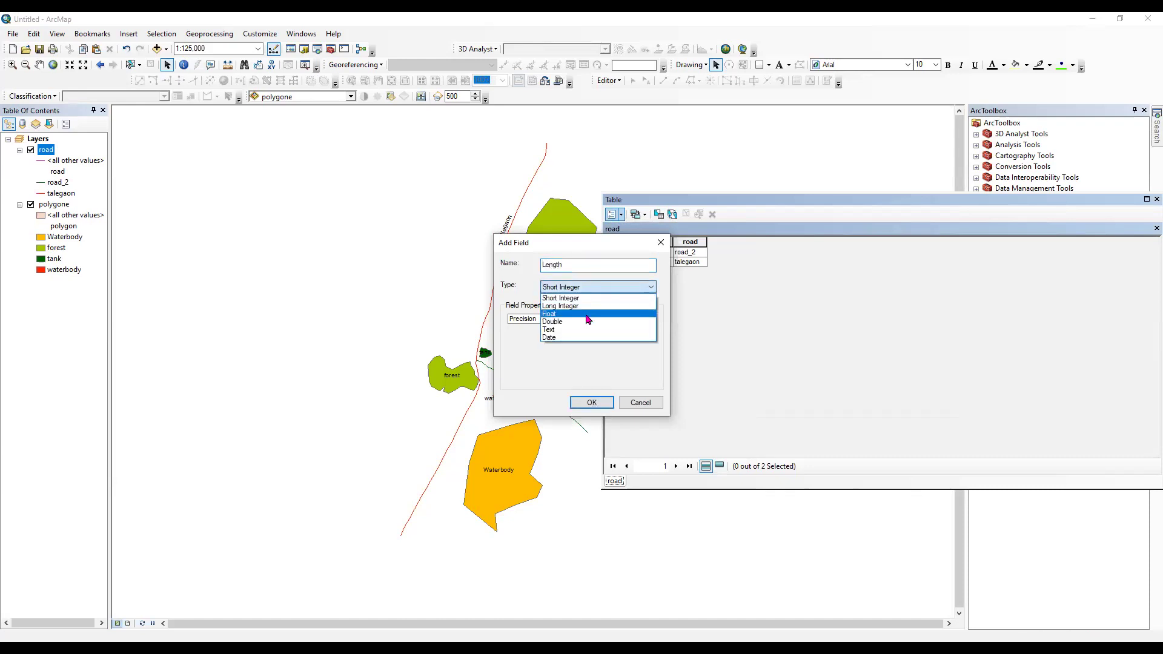
left_click(586, 315)
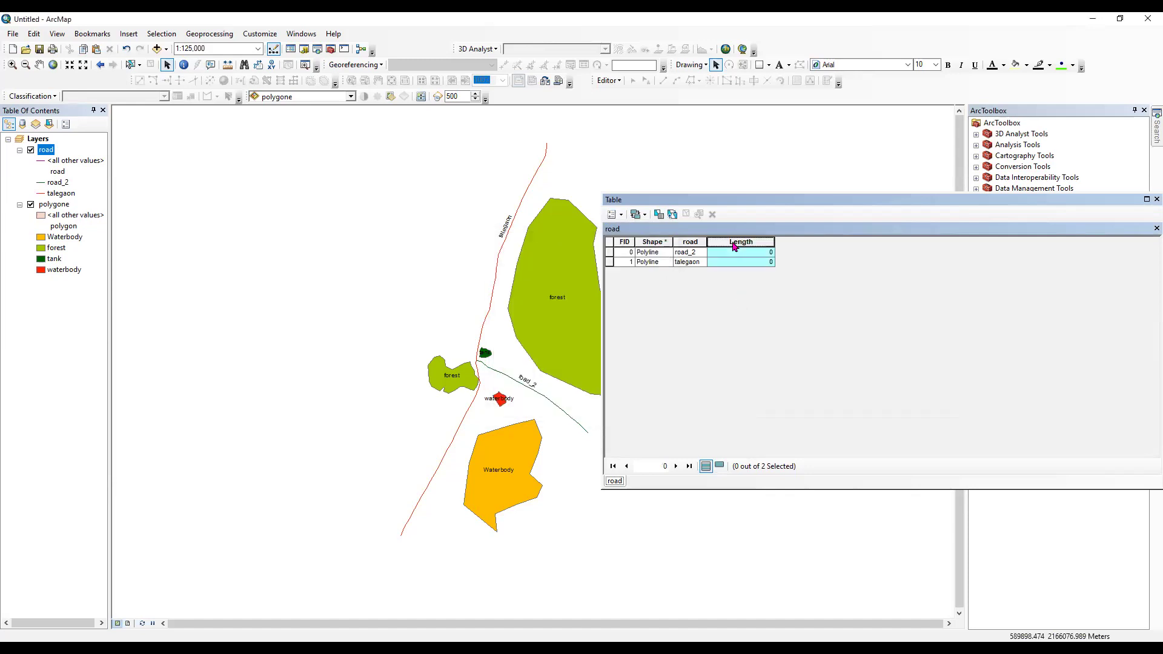
Calculate road lengths in Meters (road_2 7364.82, talegaon 23353.2) and locate both roads
right_click(736, 242)
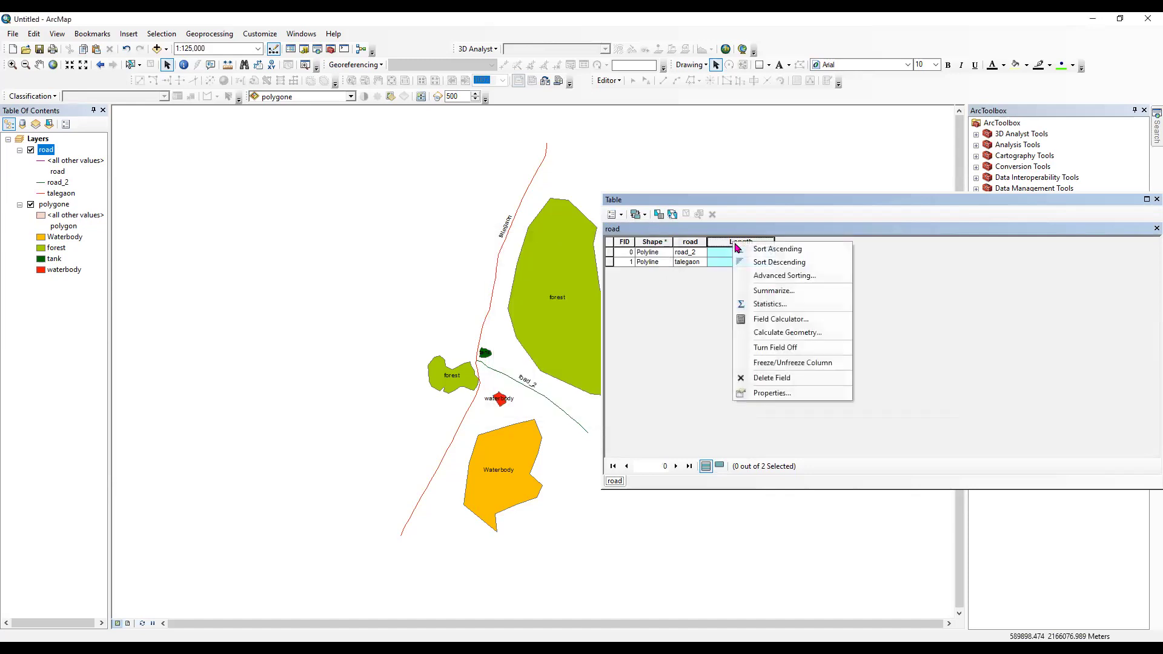
left_click(777, 340)
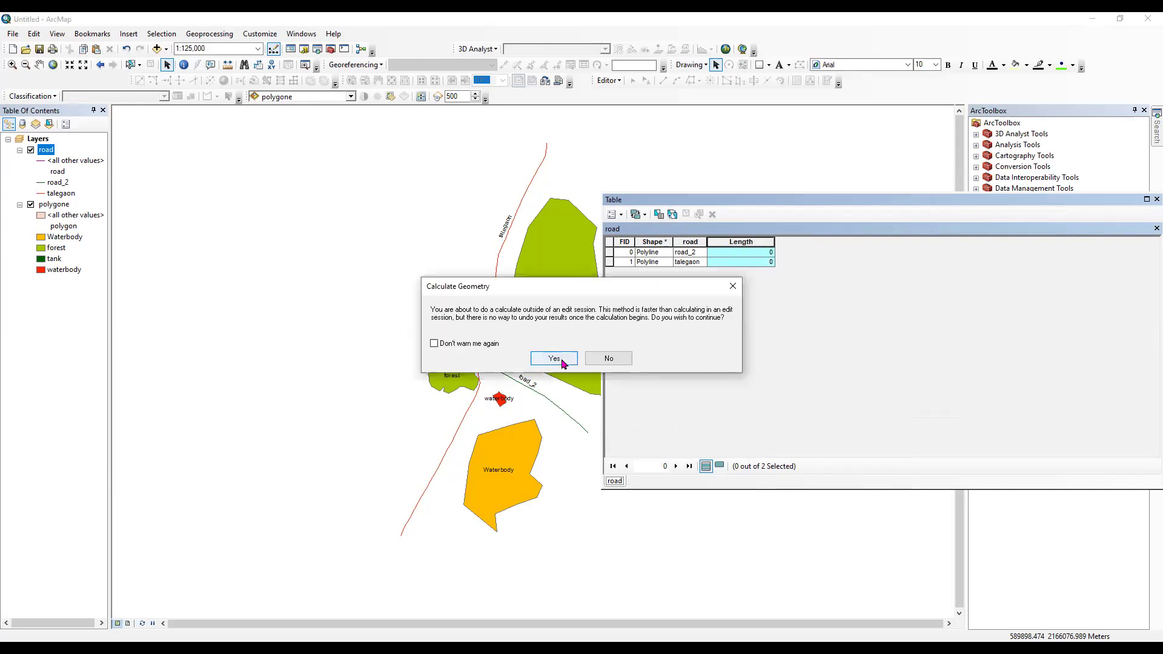
key("Return")
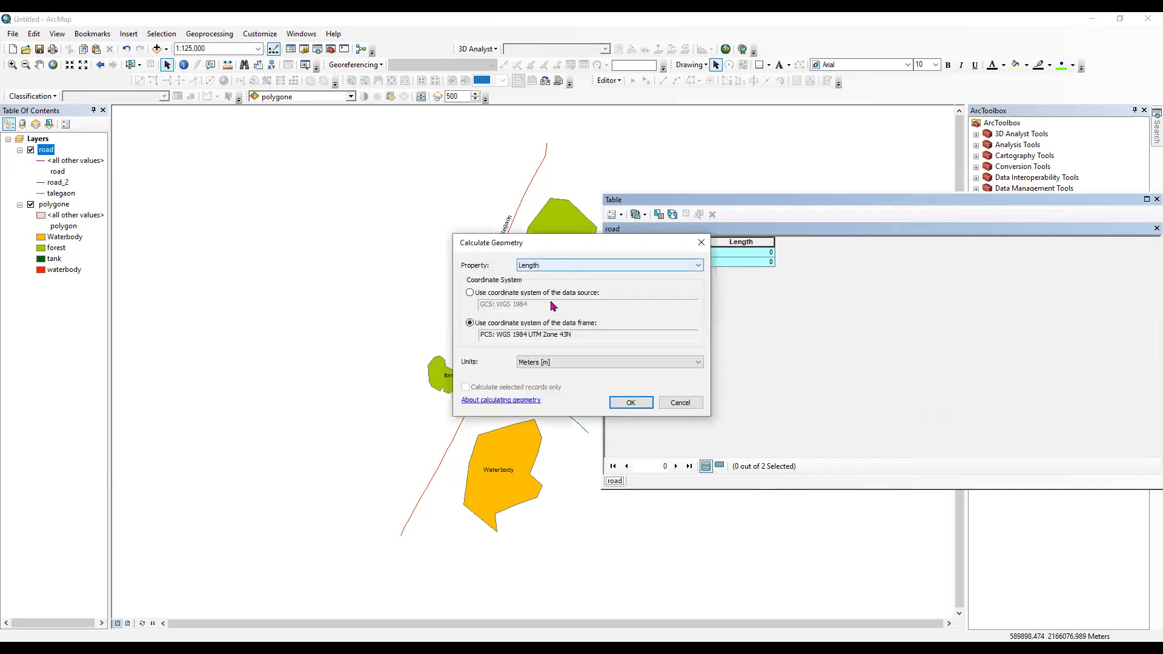
left_click(564, 363)
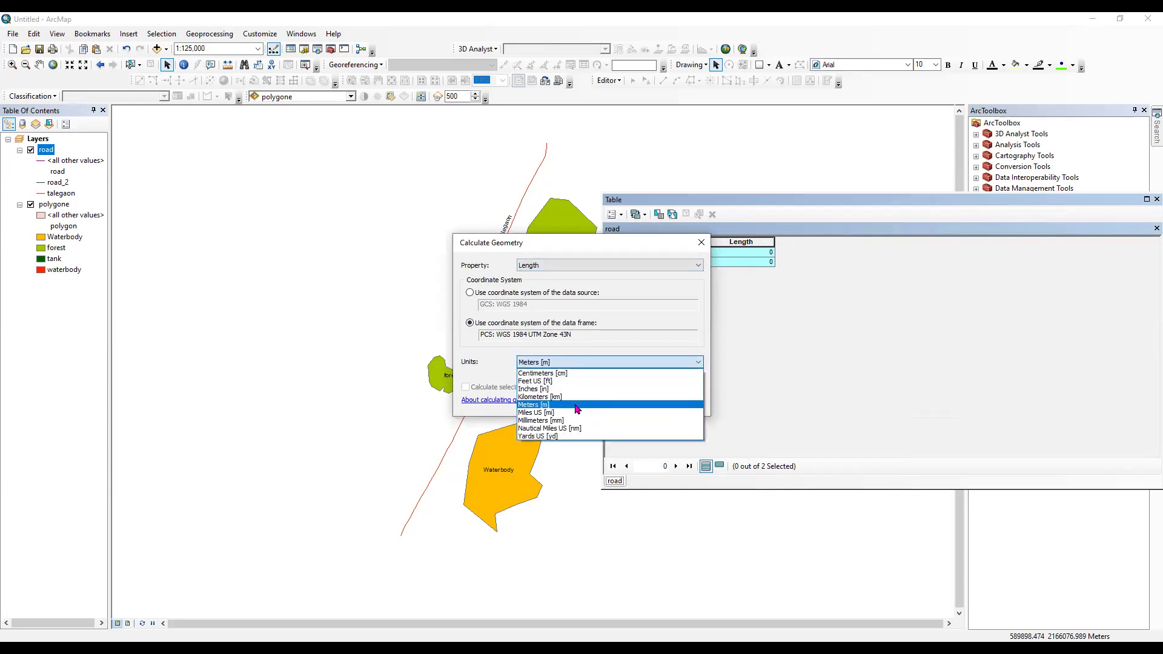
left_click(574, 405)
left_click(630, 404)
left_click(564, 359)
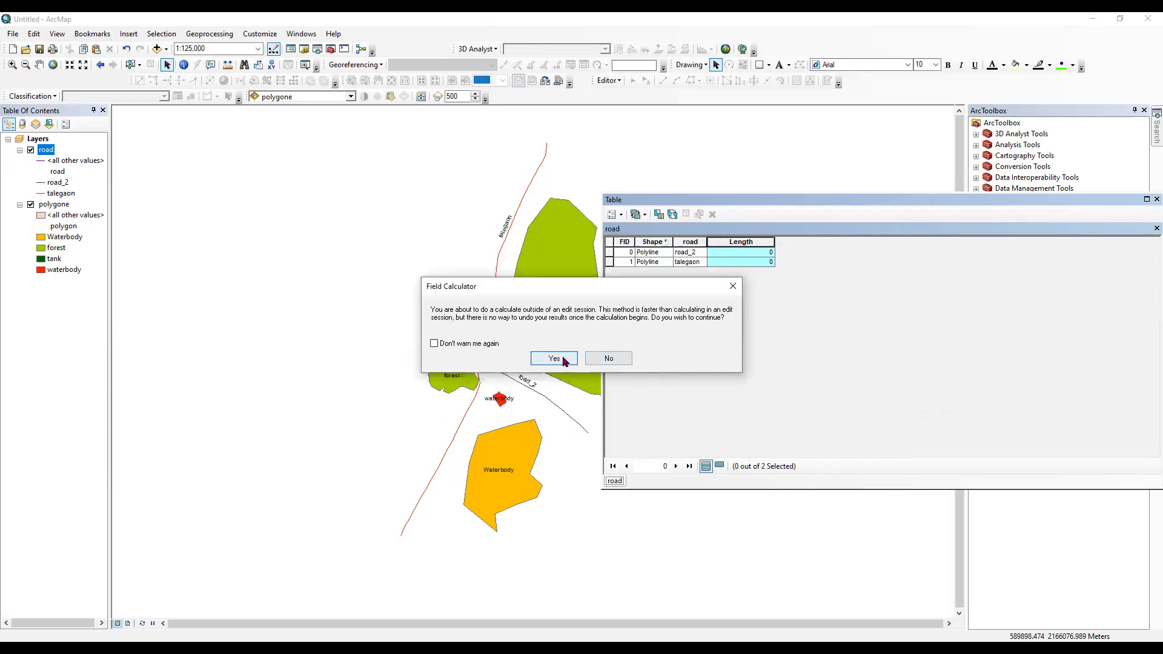
left_click(610, 252)
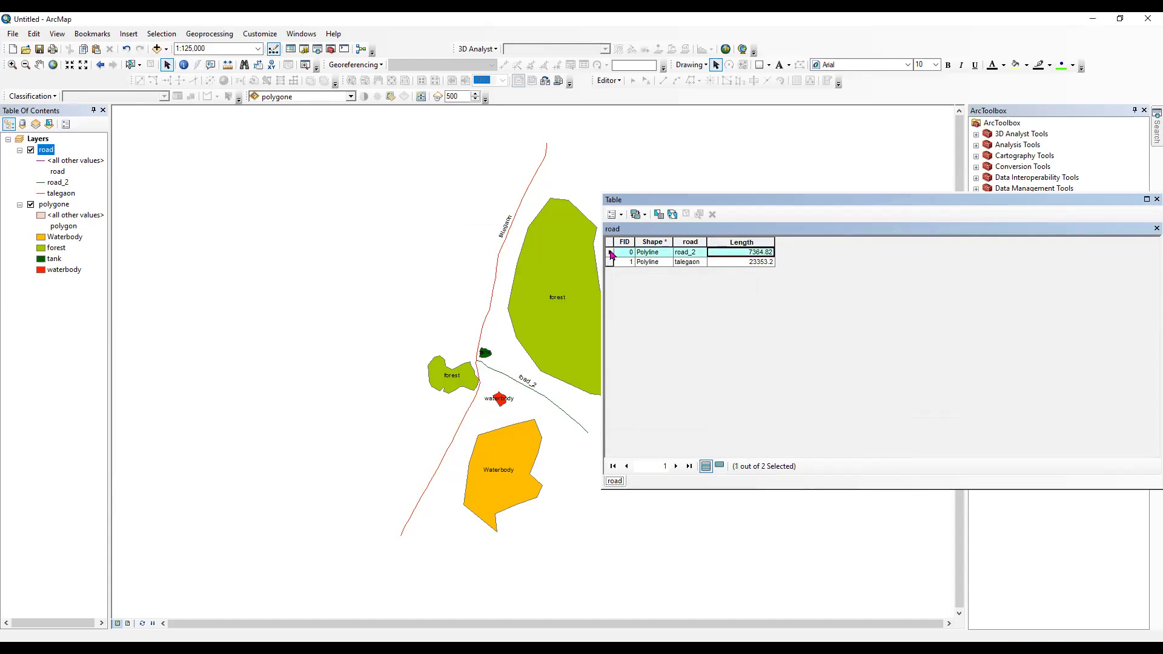
left_click(611, 263)
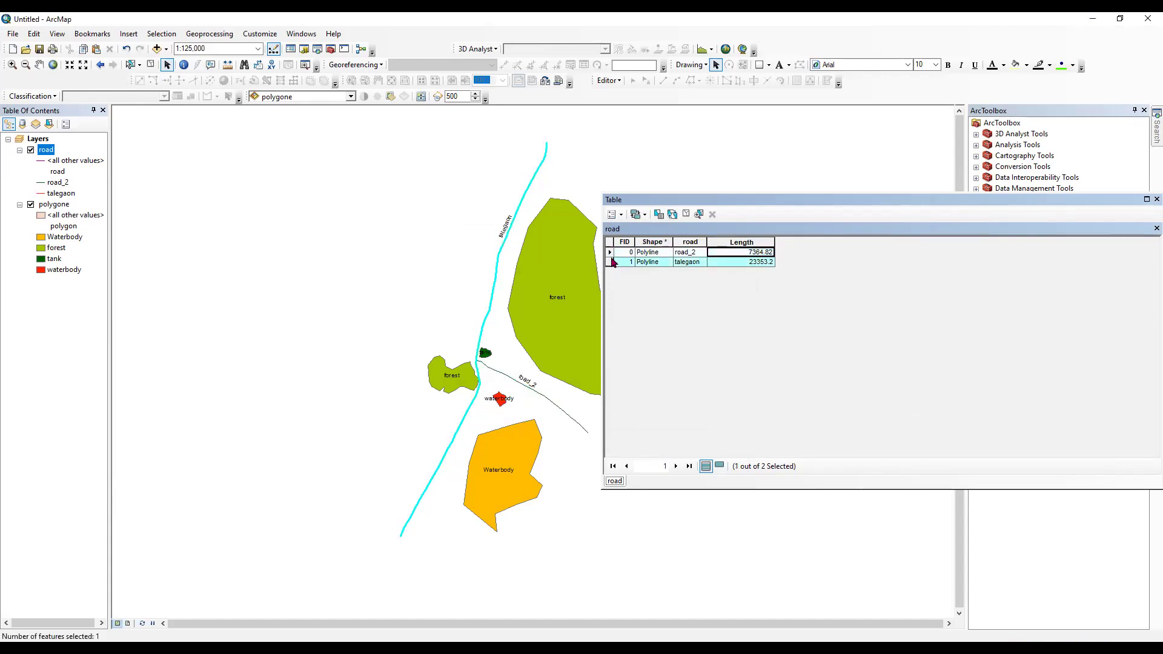